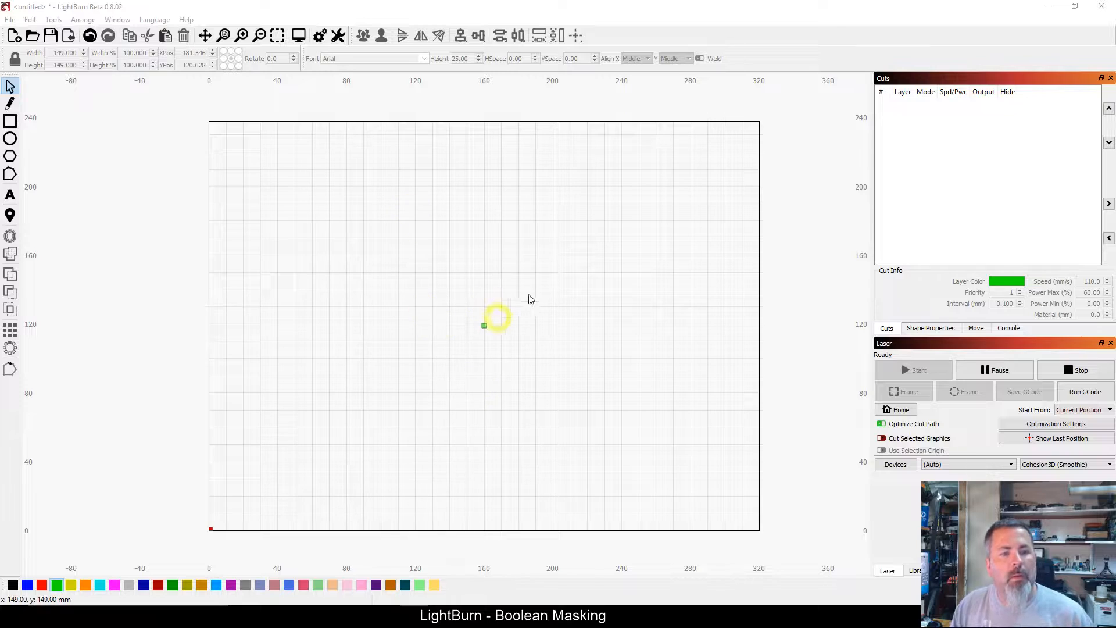
# Paste the street map image into the work area and draw a circle about 153 mm in diameter over its right part
pyautogui.click(483, 288)
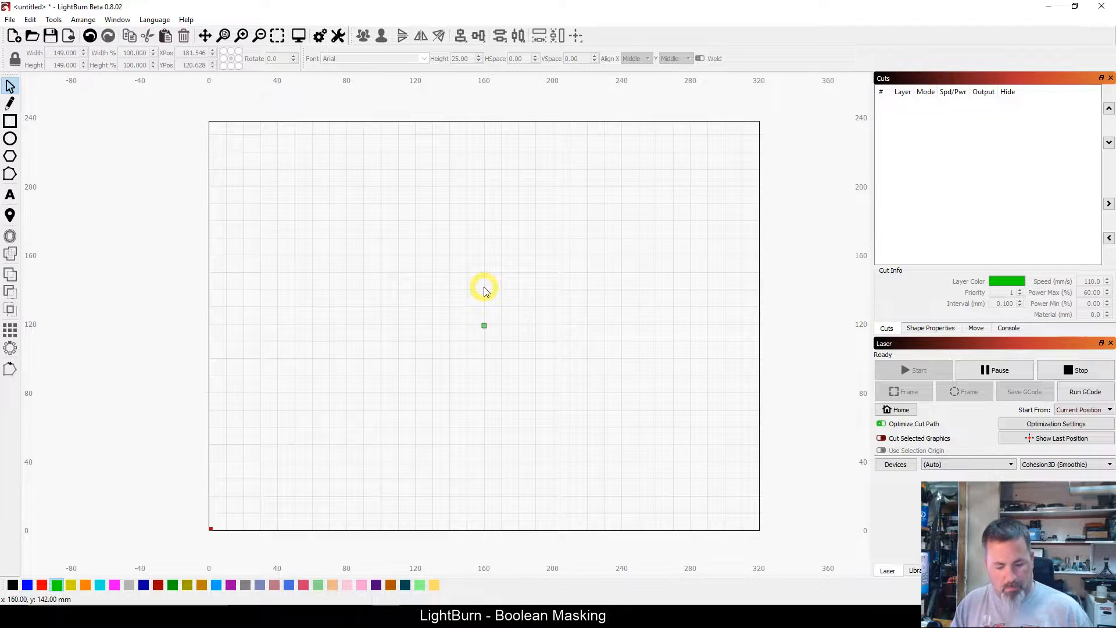
pyautogui.hotkey('ctrl', 'v')
pyautogui.moveTo(536, 304); pyautogui.dragTo(540, 312)
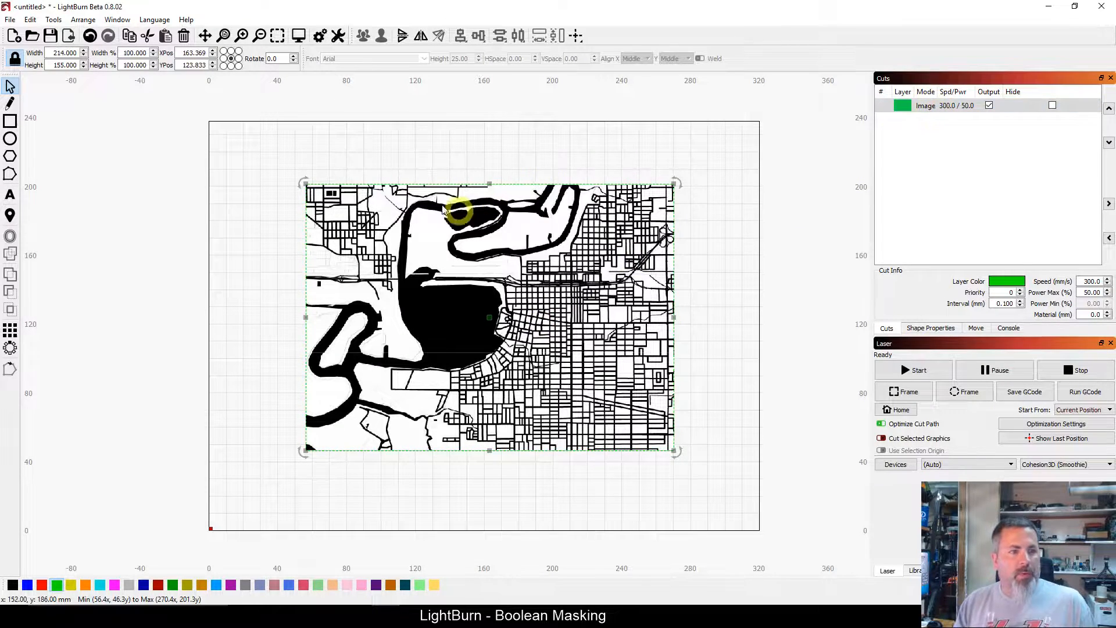
pyautogui.click(10, 138)
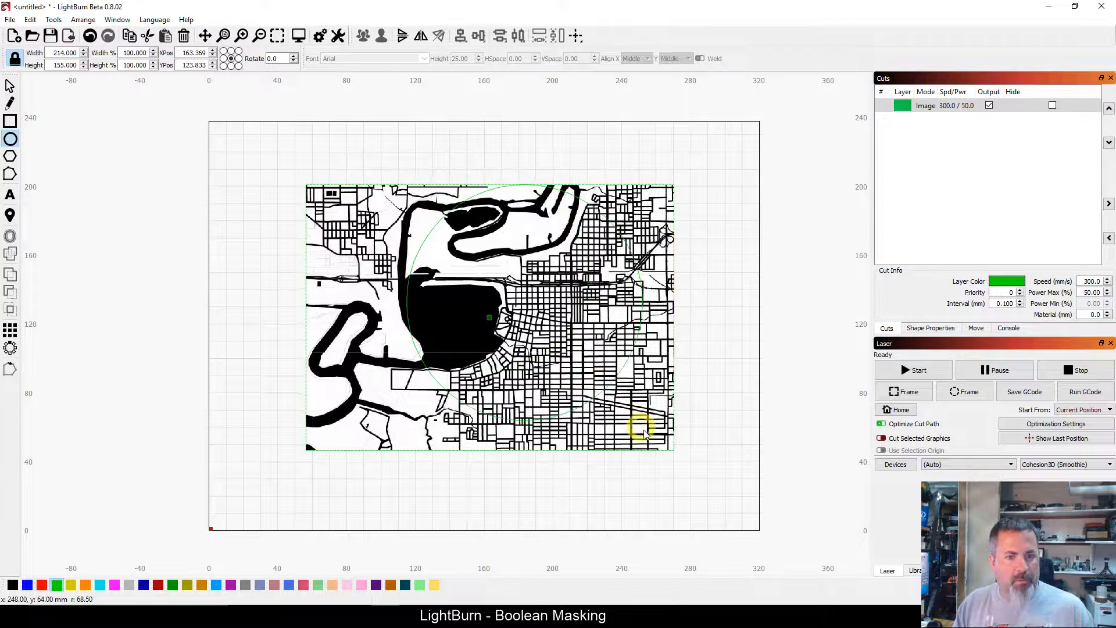
pyautogui.moveTo(665, 452); pyautogui.dragTo(663, 451)
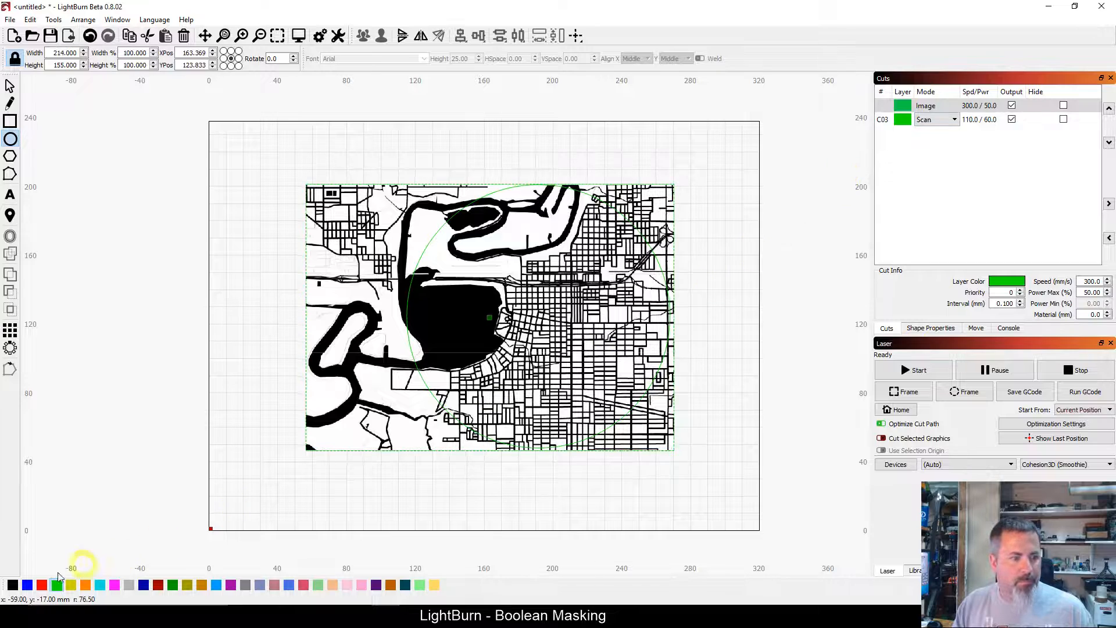
# Assign the map image and the circle to the black layer
pyautogui.click(13, 586)
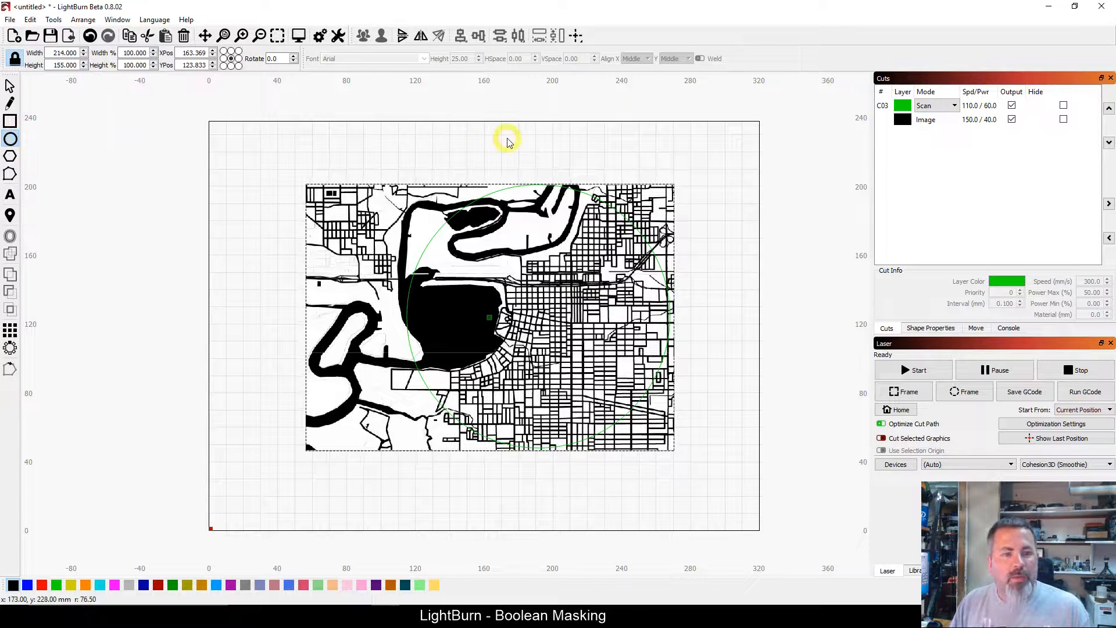
pyautogui.moveTo(488, 185); pyautogui.dragTo(488, 190)
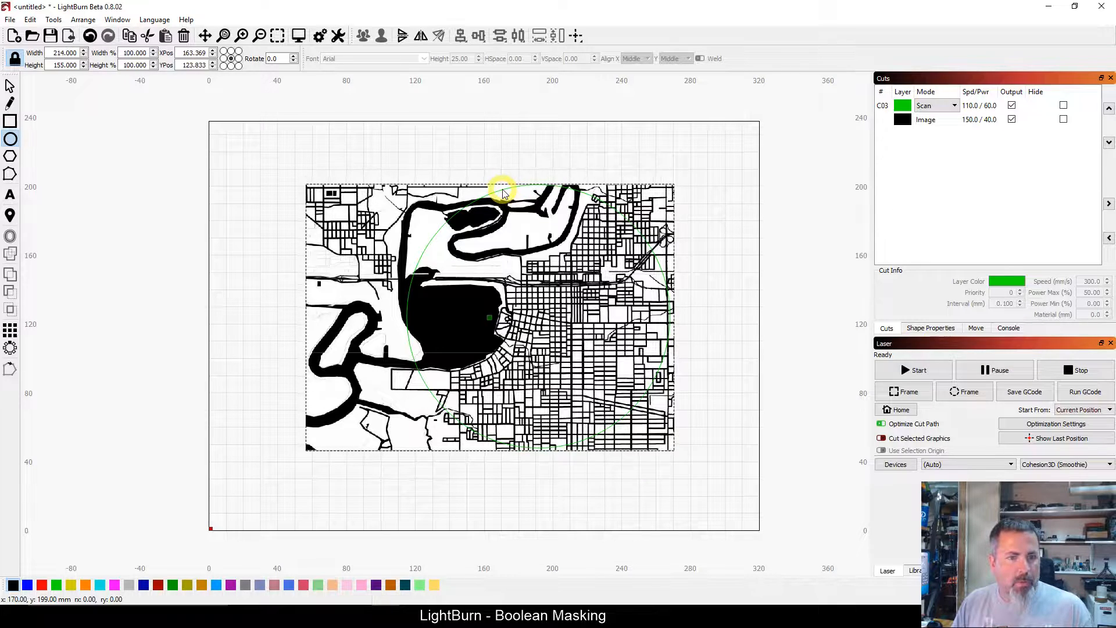
pyautogui.moveTo(504, 193); pyautogui.dragTo(502, 187)
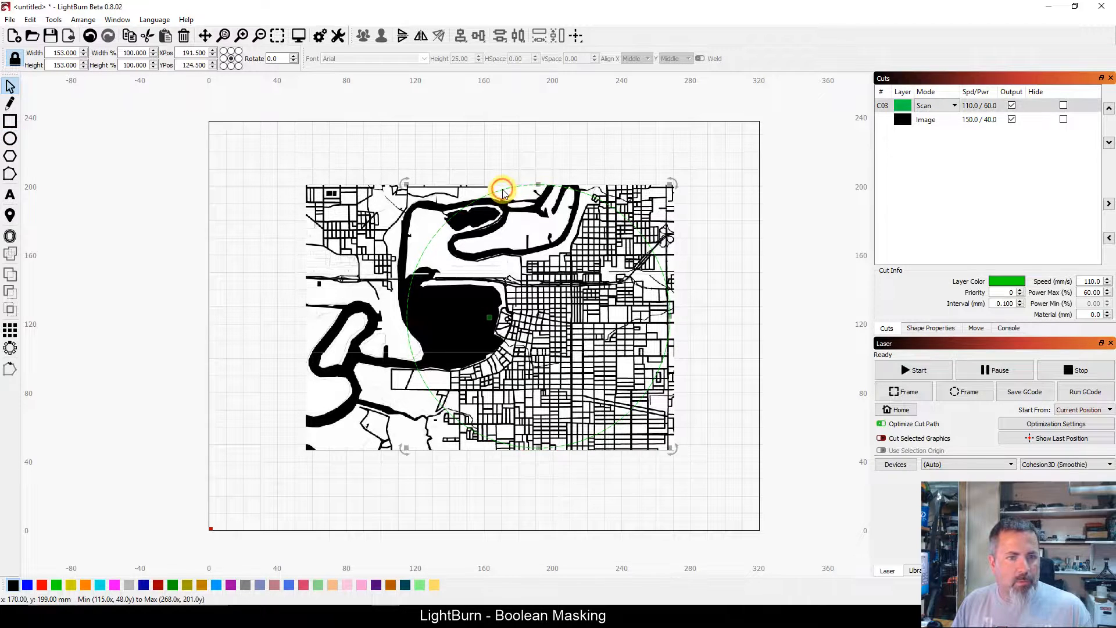
pyautogui.click(13, 585)
pyautogui.click(465, 305)
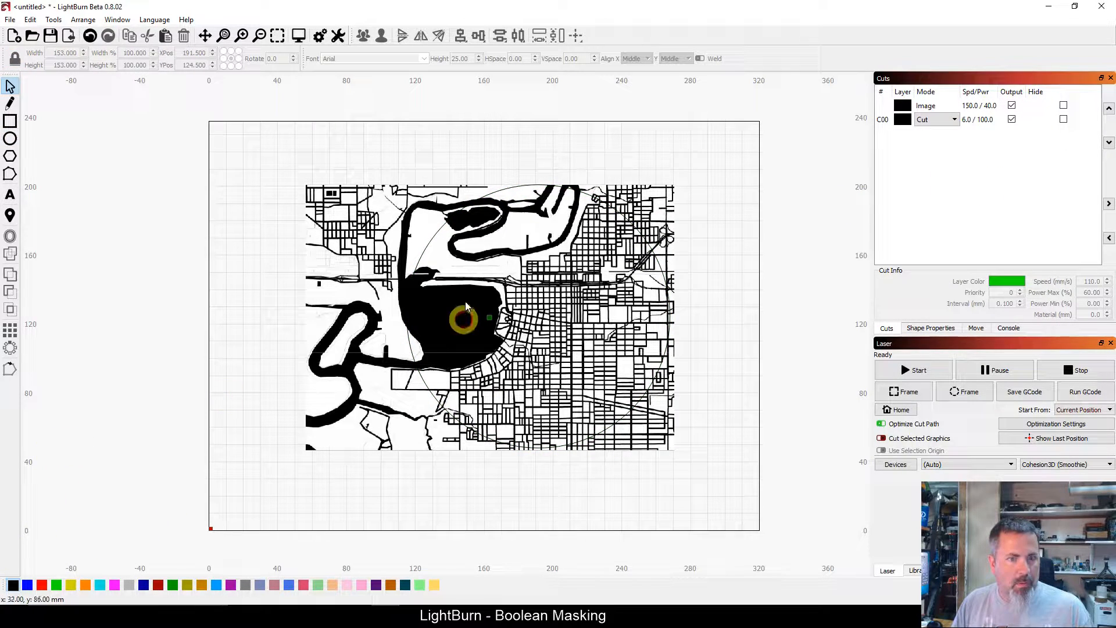
pyautogui.click(521, 191)
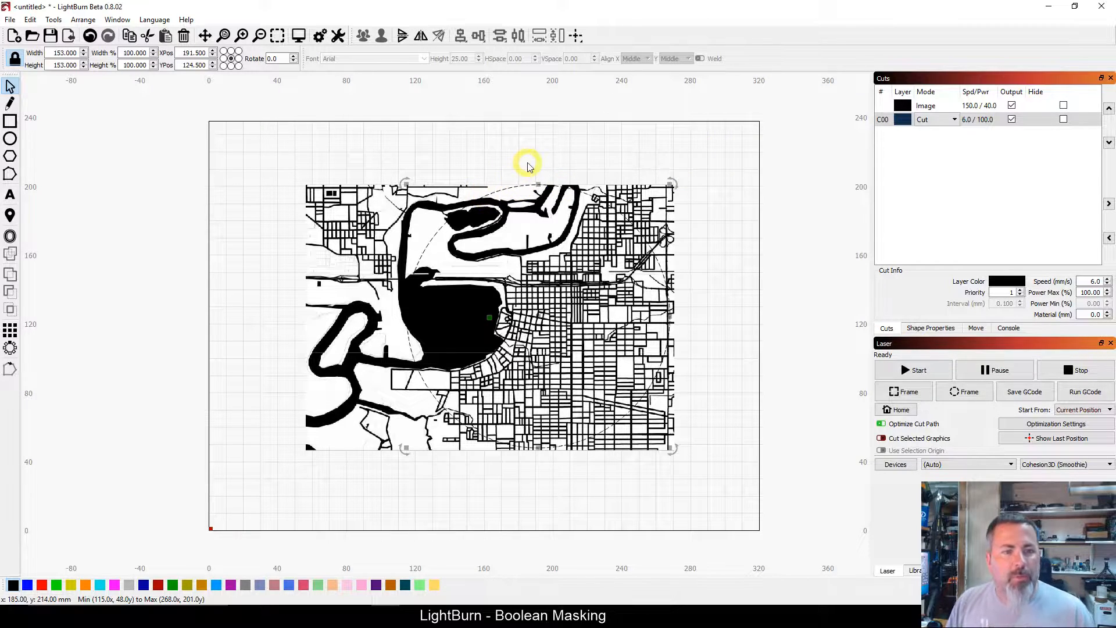
pyautogui.click(773, 215)
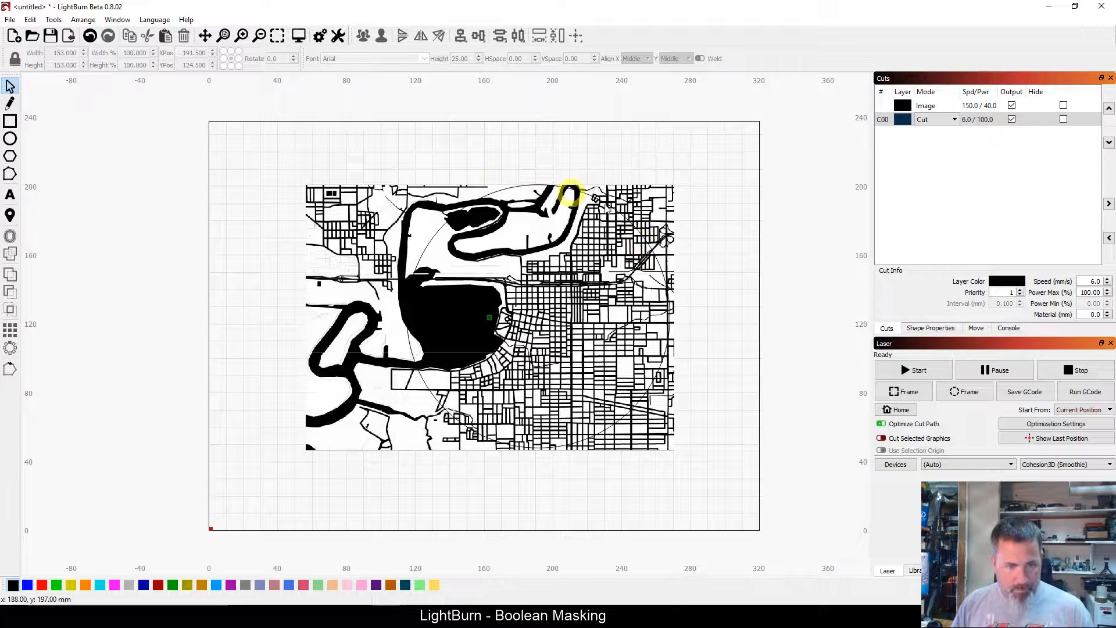
# Try to weld the map image and the circle together, and undo the weld
pyautogui.moveTo(670, 276); pyautogui.dragTo(557, 195)
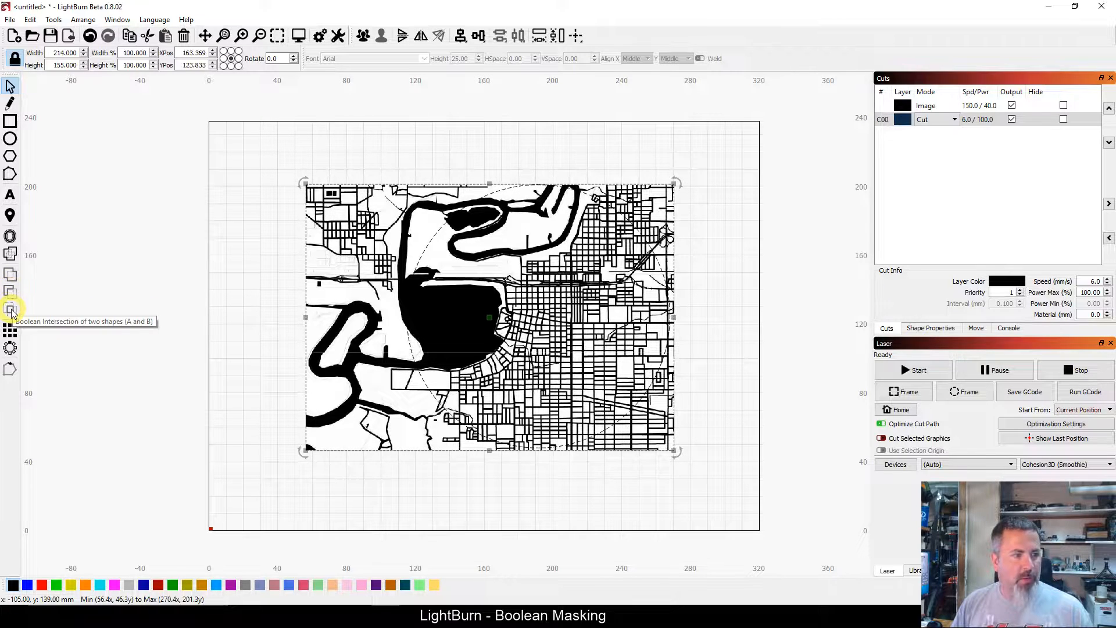
pyautogui.click(11, 254)
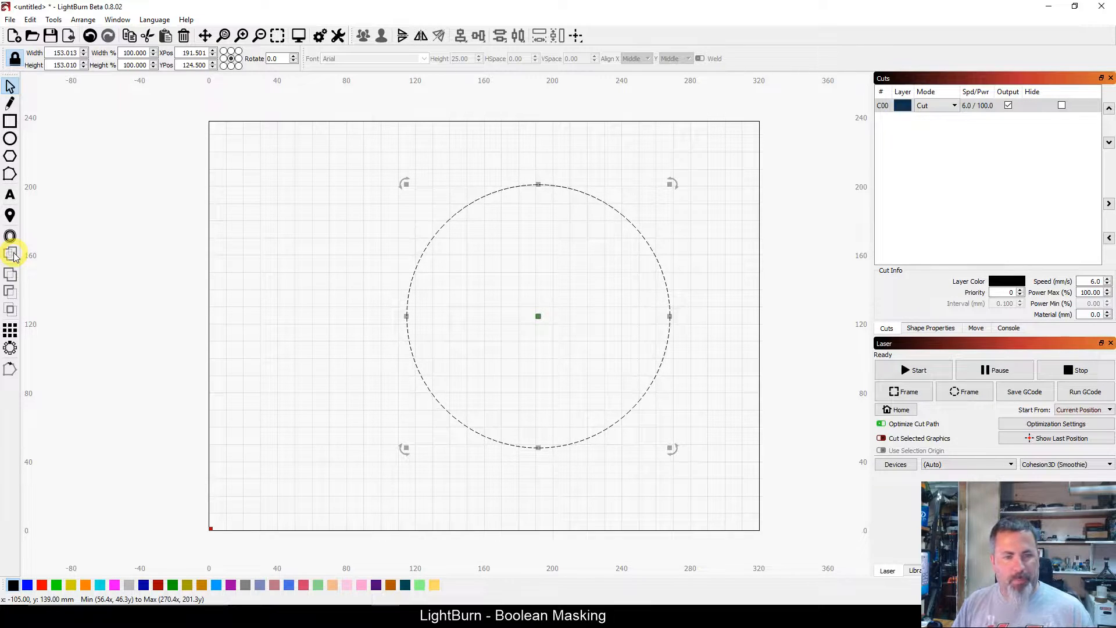
pyautogui.hotkey('ctrl', 'z')
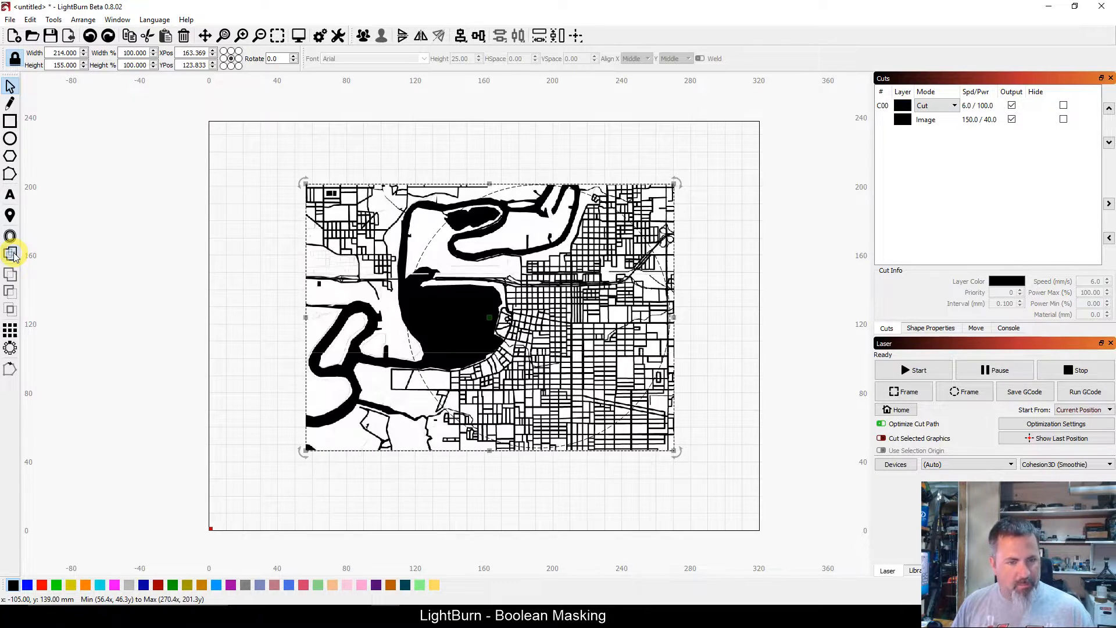
# Trace the map image into vector outlines and delete the original image
pyautogui.click(389, 184)
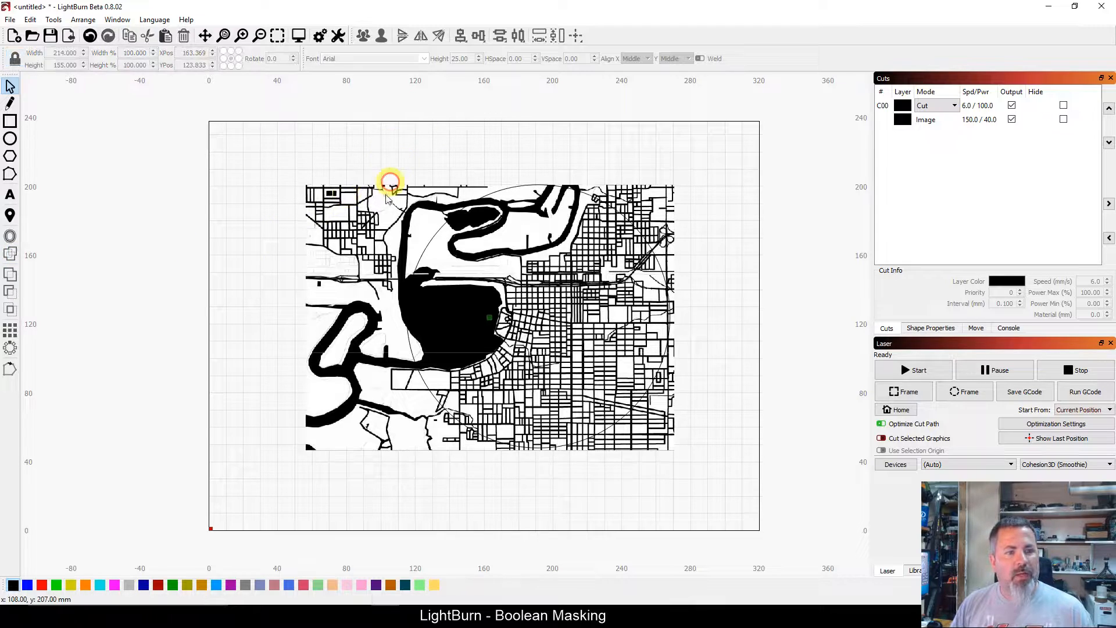
pyautogui.click(381, 208)
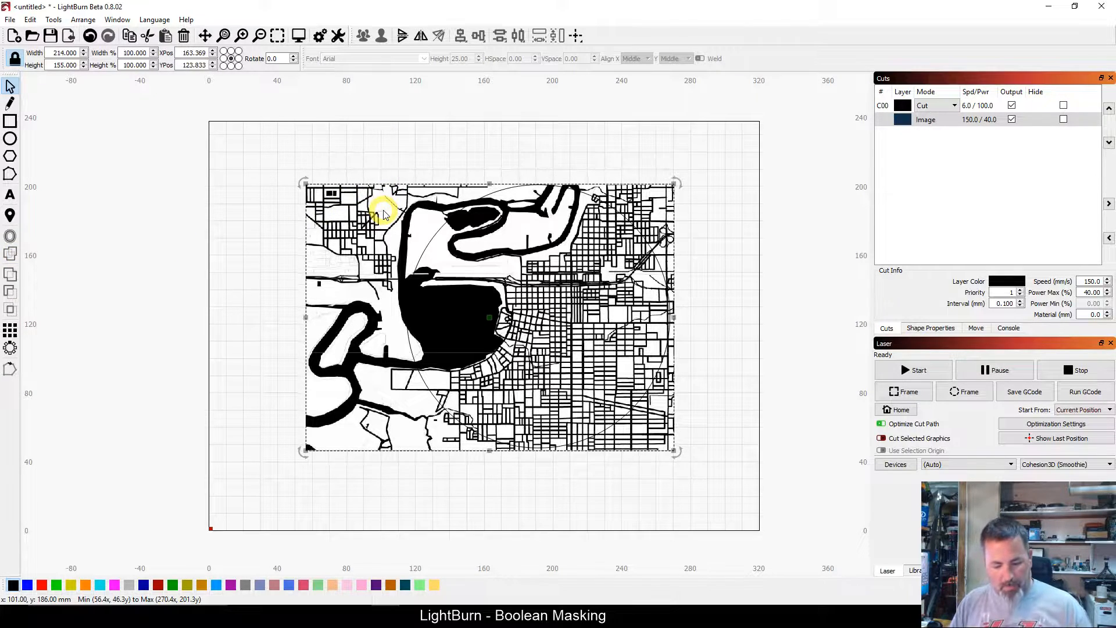
pyautogui.hotkey('alt', 't')
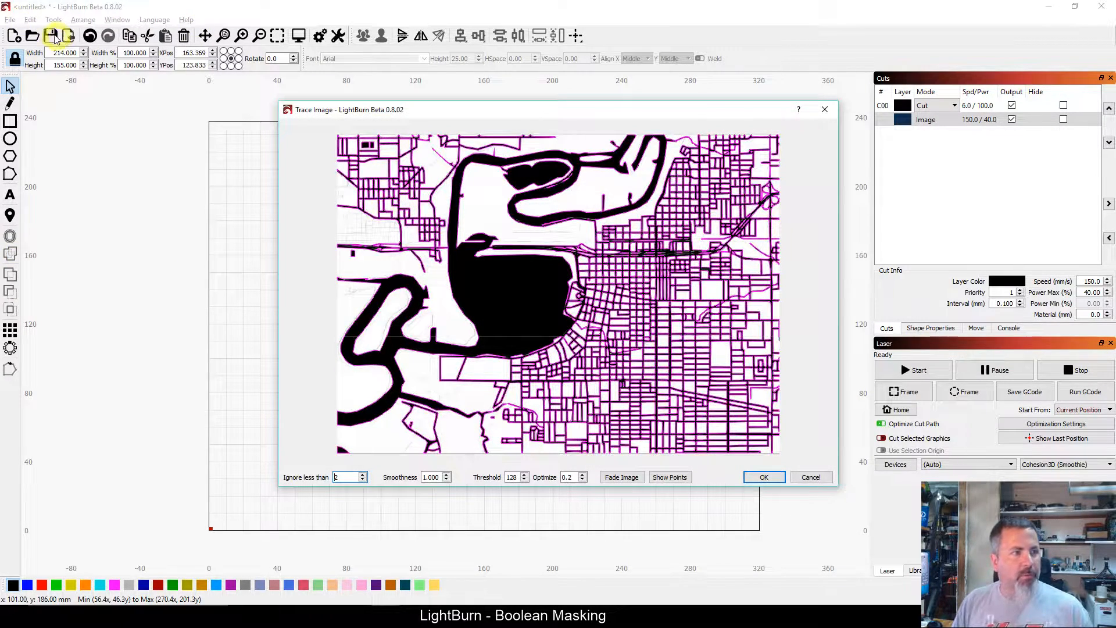
pyautogui.click(764, 477)
pyautogui.moveTo(470, 304); pyautogui.dragTo(311, 308)
pyautogui.press('Delete')
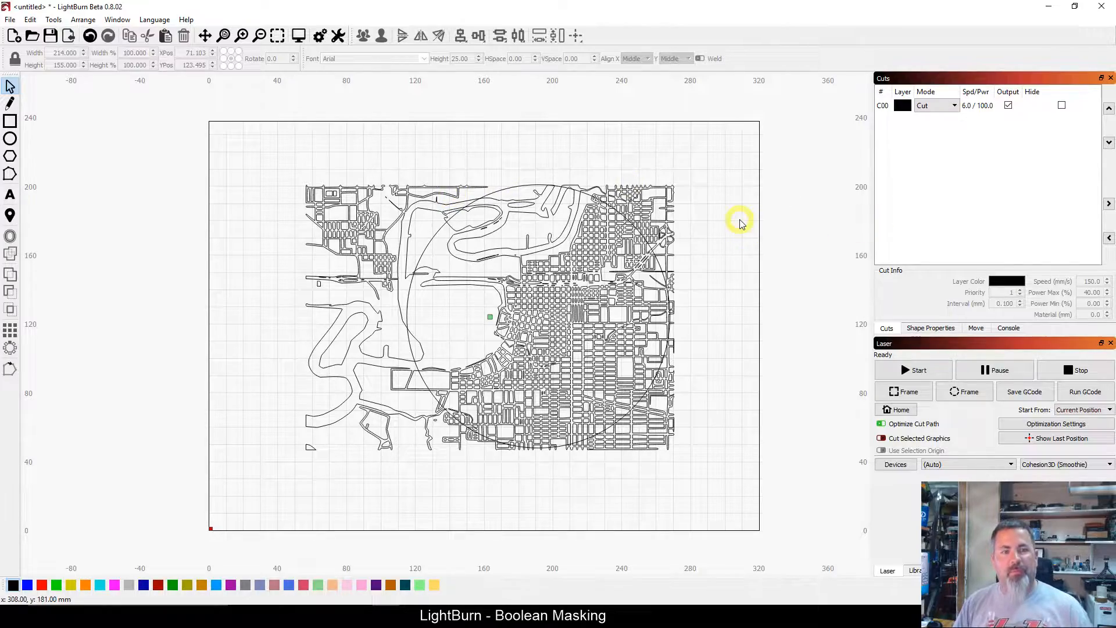
# Duplicate the circle and move the copy left of the work area, to about X -40, Y 131 mm
pyautogui.click(598, 189)
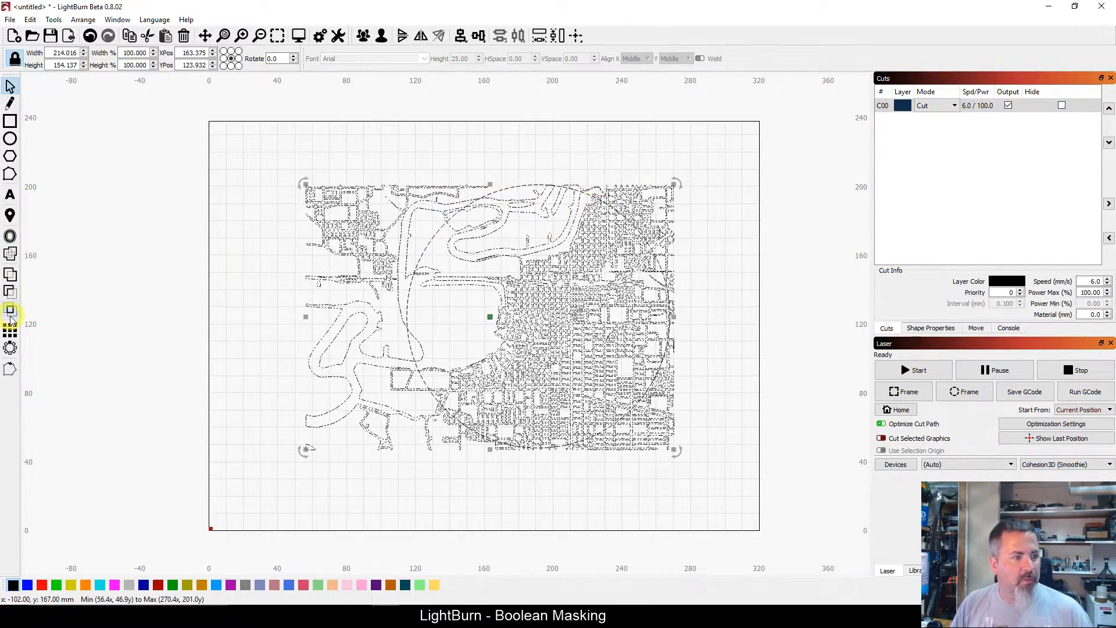
pyautogui.click(302, 152)
pyautogui.click(521, 187)
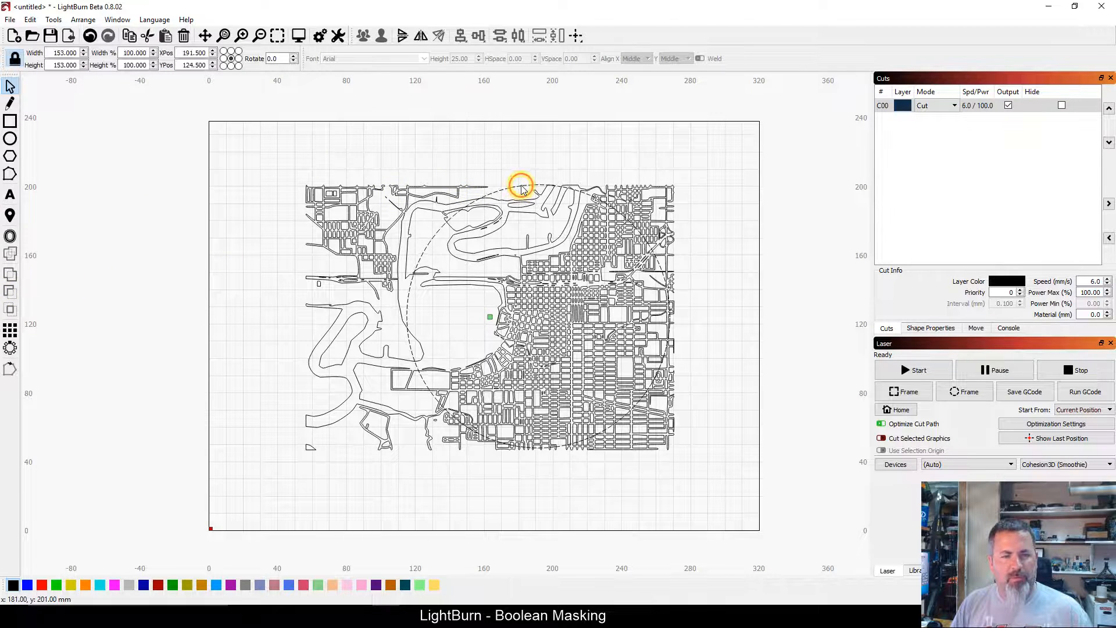
pyautogui.moveTo(521, 188); pyautogui.dragTo(428, 137)
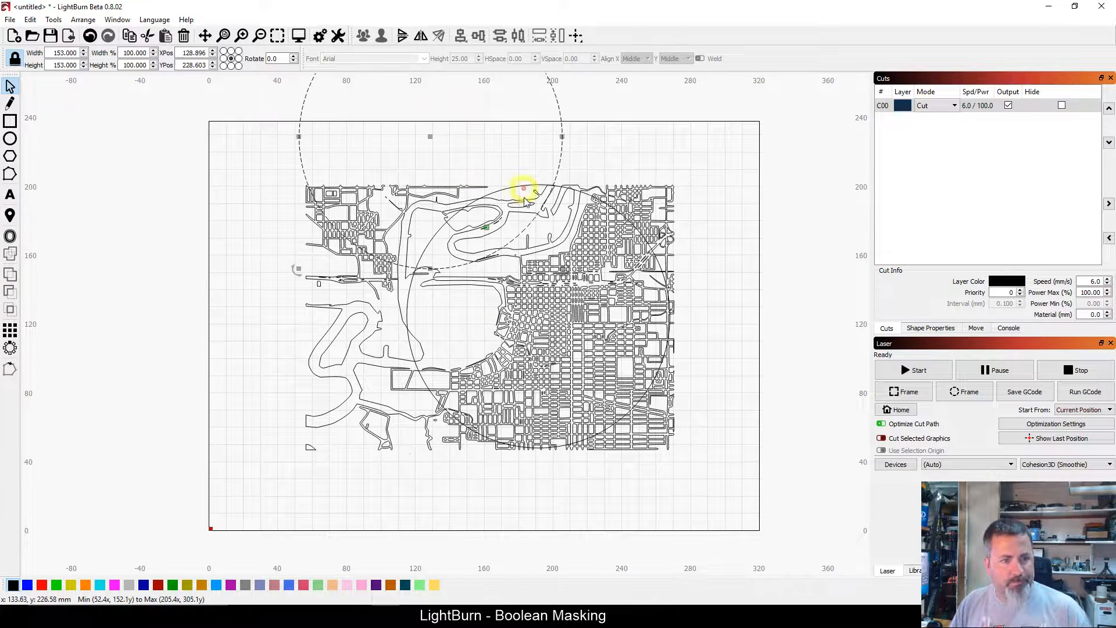
pyautogui.moveTo(561, 165); pyautogui.dragTo(271, 330)
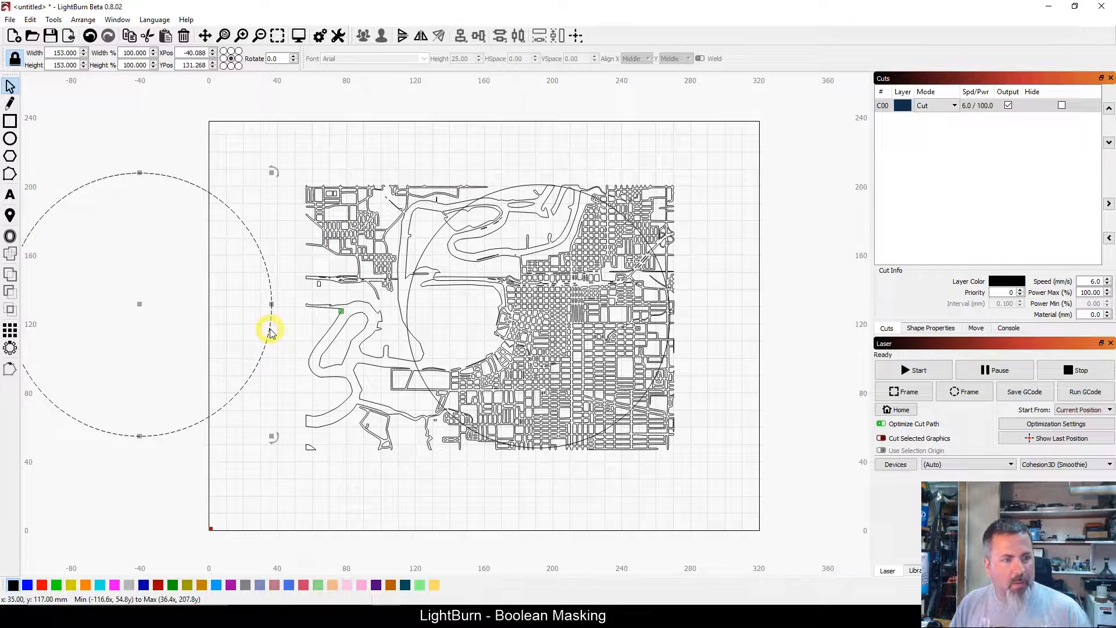
# Try a Boolean union of the traced map and the original circle, and undo it
pyautogui.click(302, 143)
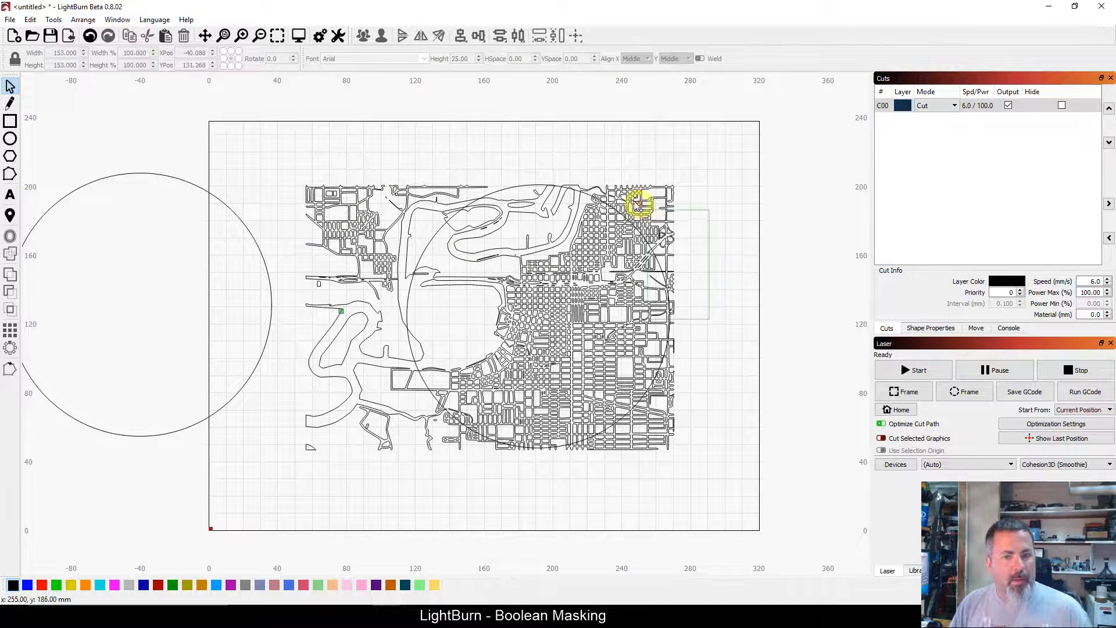
pyautogui.click(638, 203)
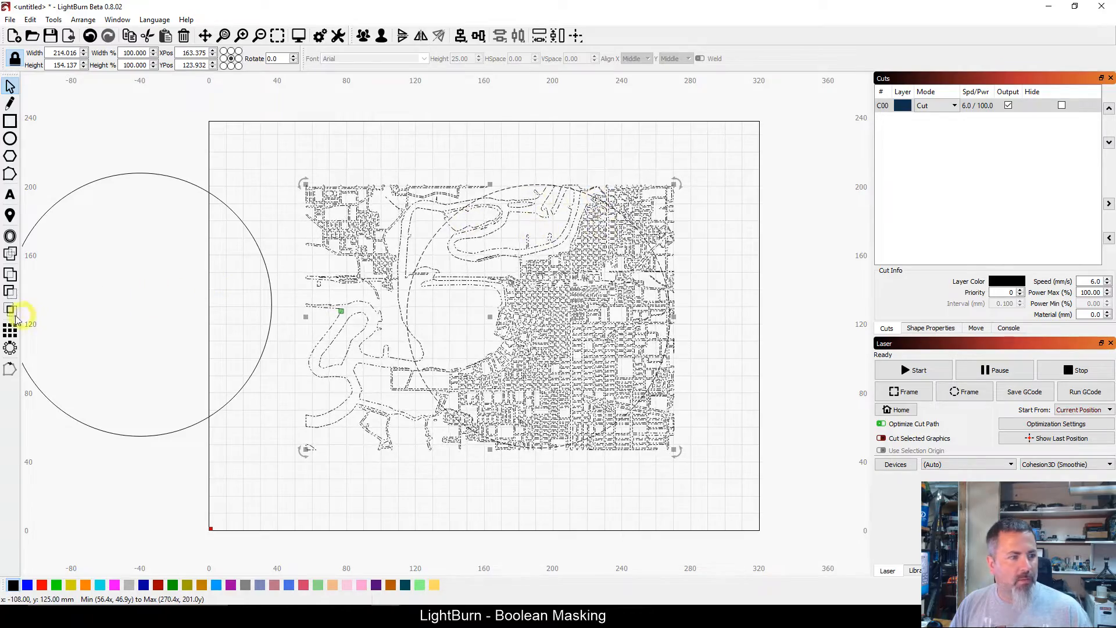
pyautogui.click(11, 275)
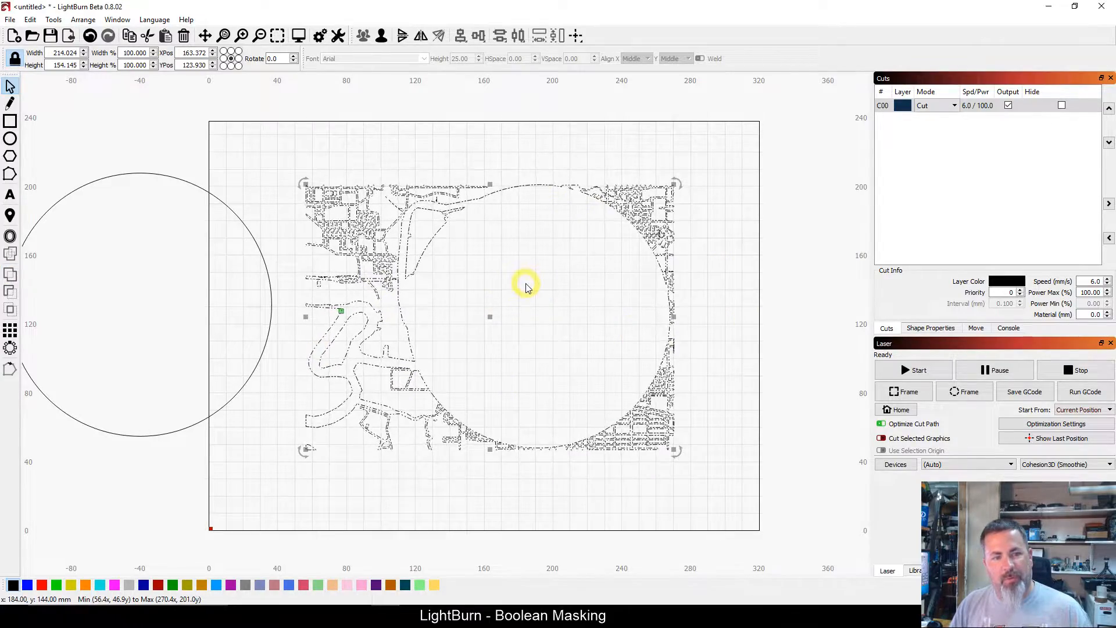
pyautogui.hotkey('ctrl', 'z')
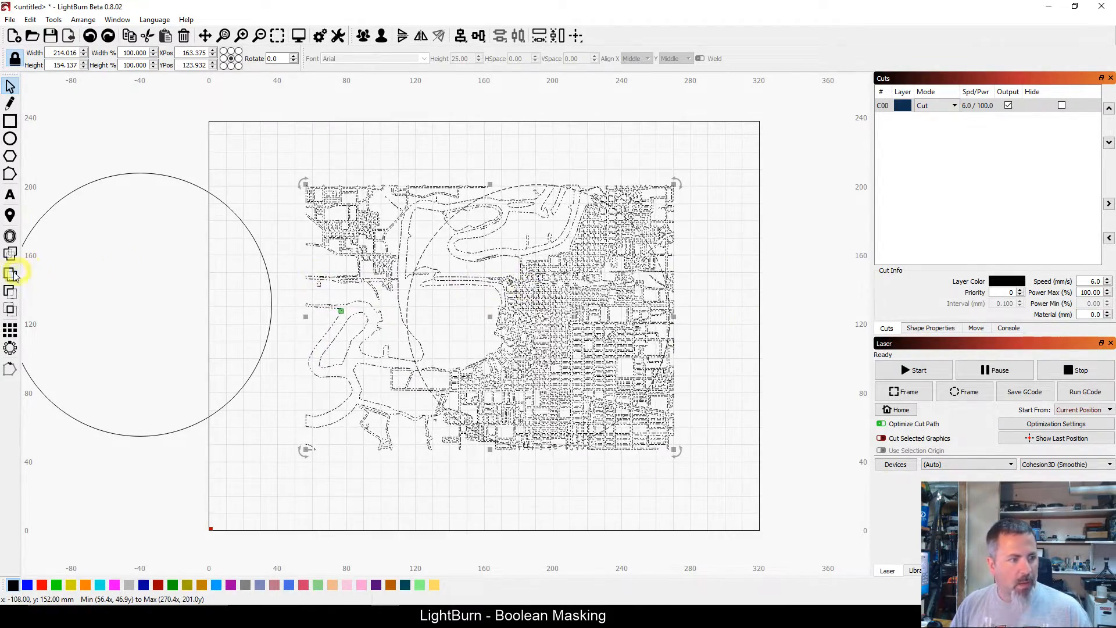
# Clip the traced map to the original circle with a Boolean intersection and move the clipped map to about X 160, Y 127 mm
pyautogui.click(12, 311)
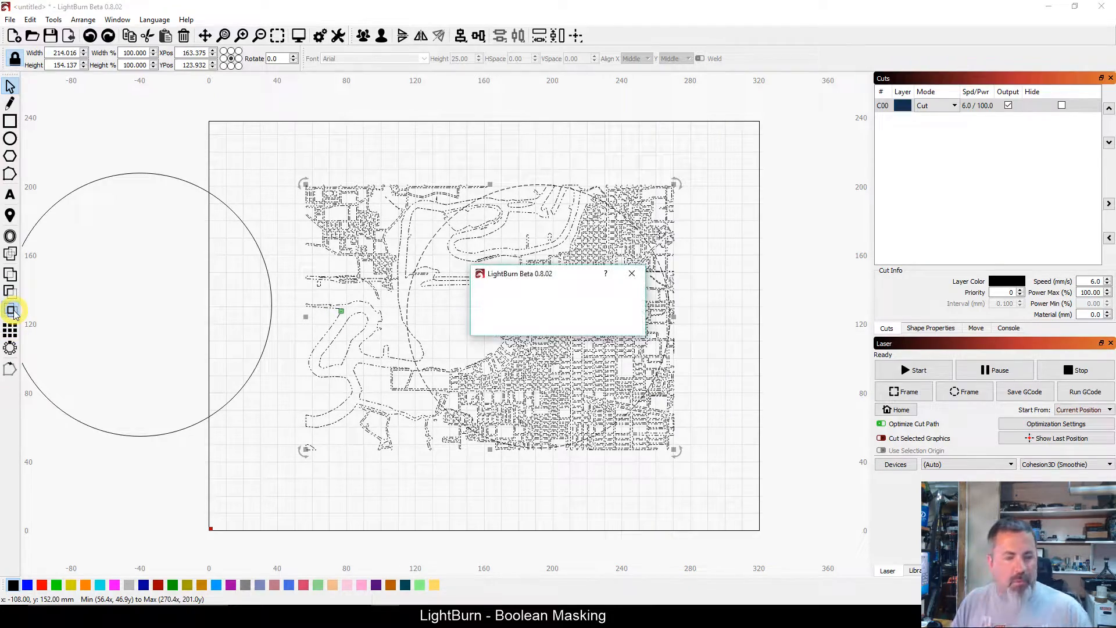
pyautogui.click(703, 295)
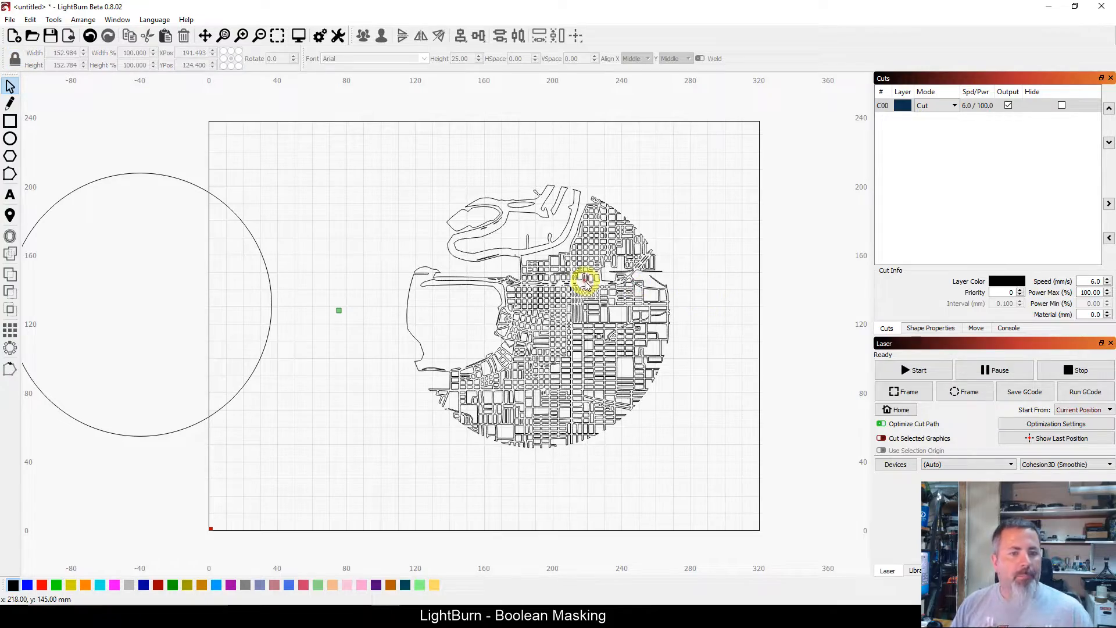
pyautogui.click(579, 260)
pyautogui.click(750, 350)
pyautogui.moveTo(594, 336); pyautogui.dragTo(541, 332)
pyautogui.click(724, 314)
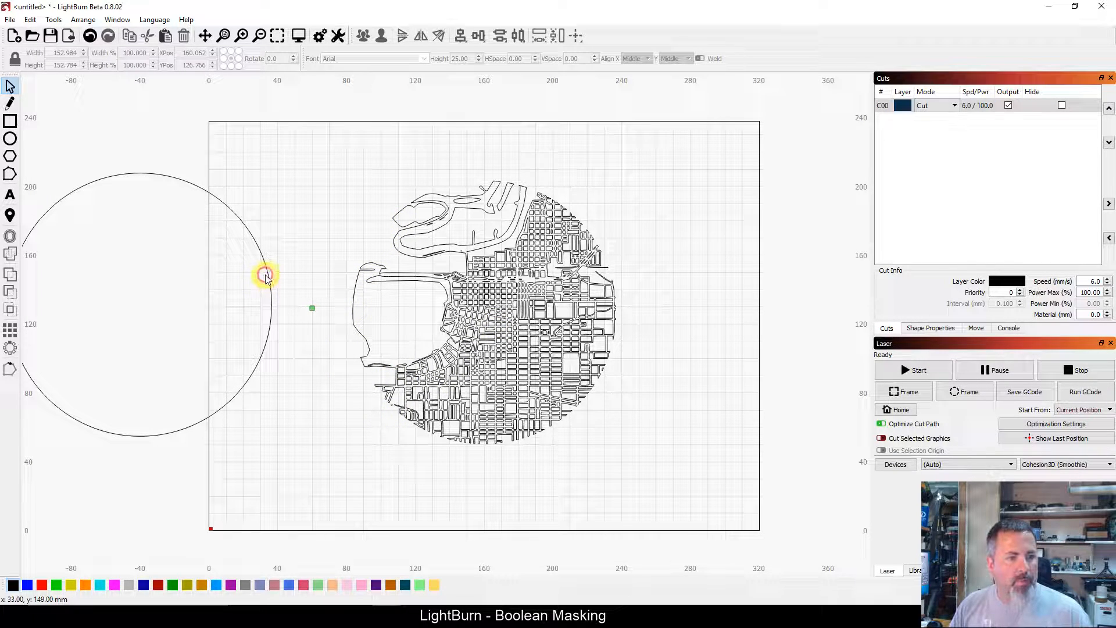
# Align the circle copy with the clipped map on both their vertical and horizontal centres
pyautogui.click(270, 297)
pyautogui.keyDown('shift'); pyautogui.click(553, 265); pyautogui.keyUp('shift')
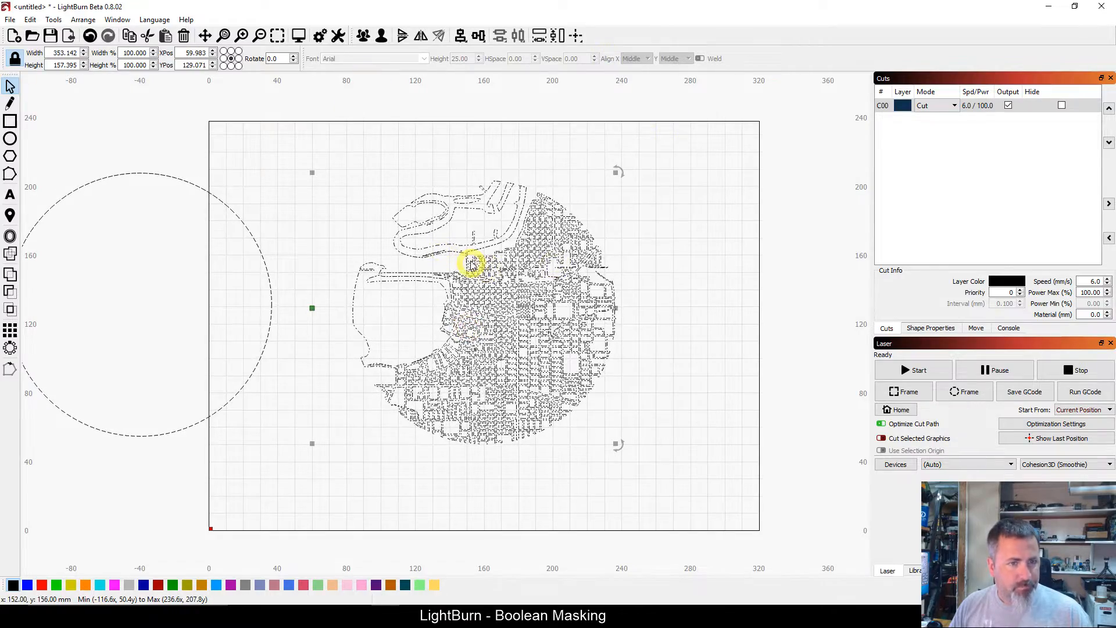
pyautogui.click(462, 36)
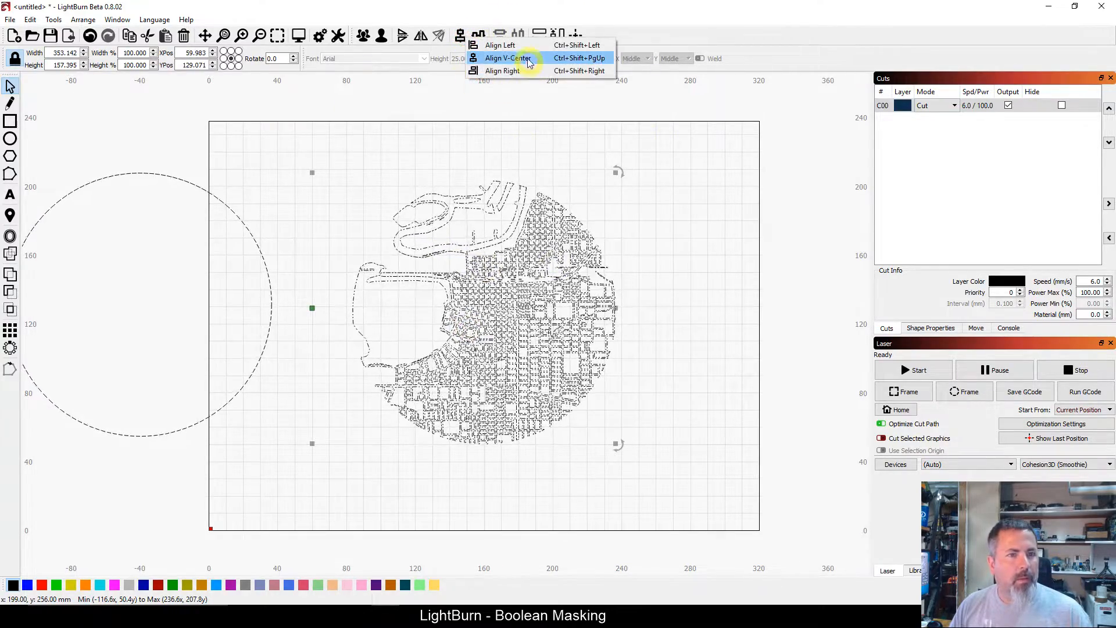
pyautogui.click(529, 58)
pyautogui.click(478, 36)
pyautogui.click(479, 36)
pyautogui.click(479, 35)
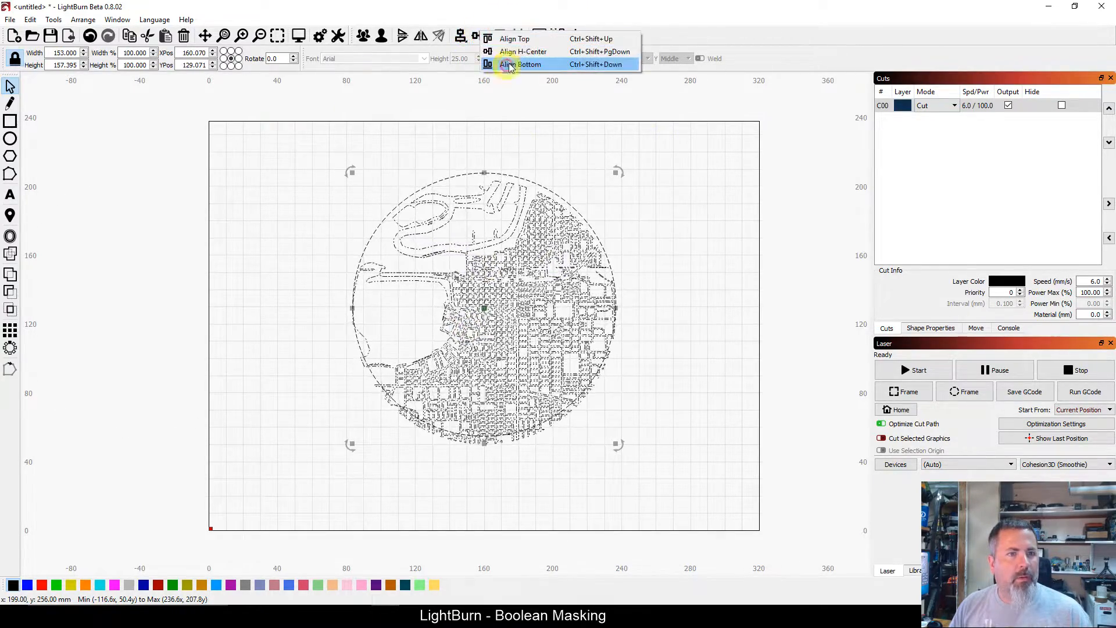
pyautogui.click(528, 52)
pyautogui.click(705, 242)
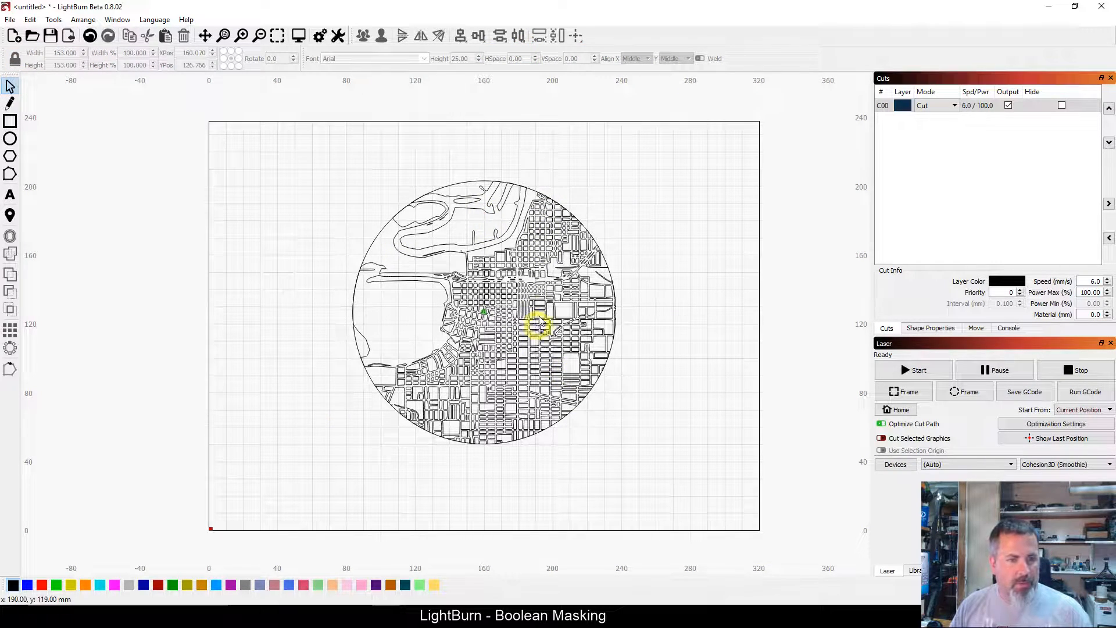
# Assign the clipped map outlines to the green C03 scan layer
pyautogui.click(480, 286)
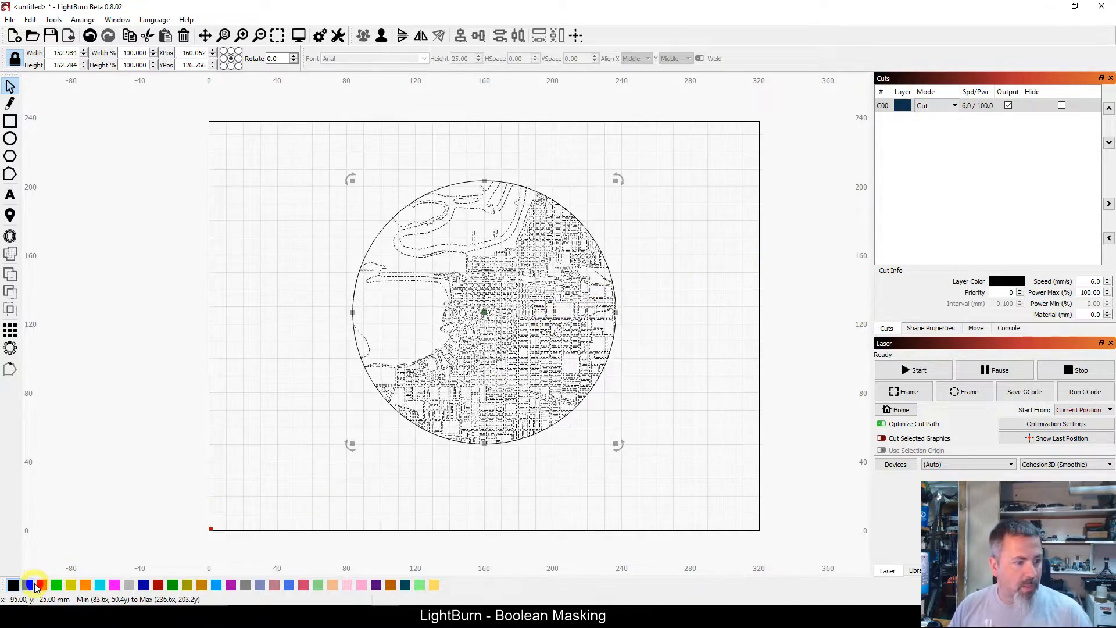
pyautogui.click(71, 585)
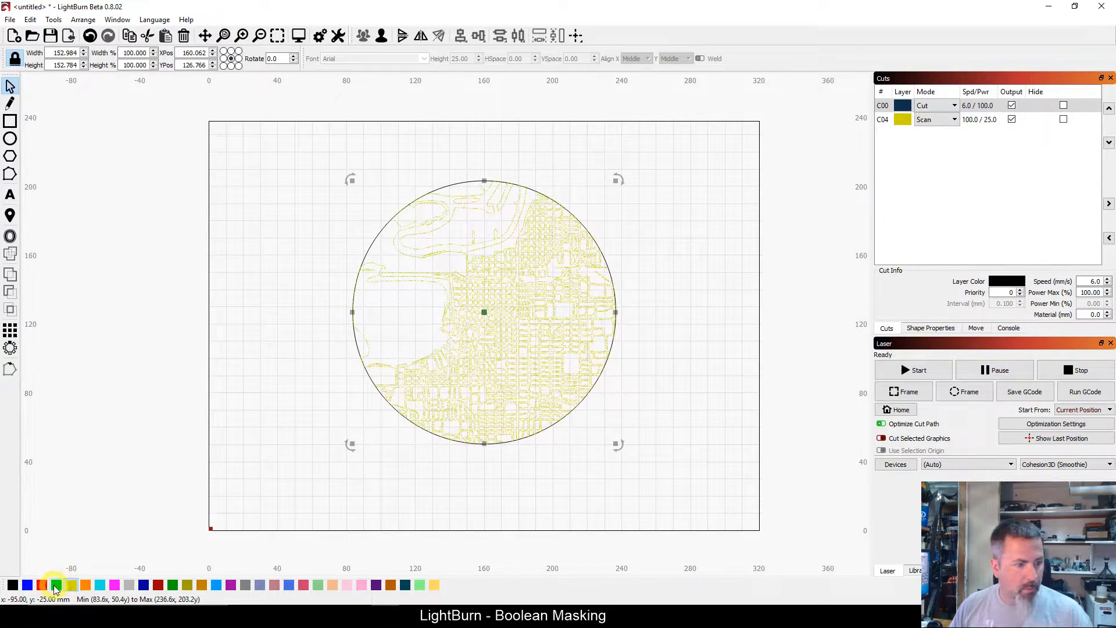
pyautogui.click(56, 586)
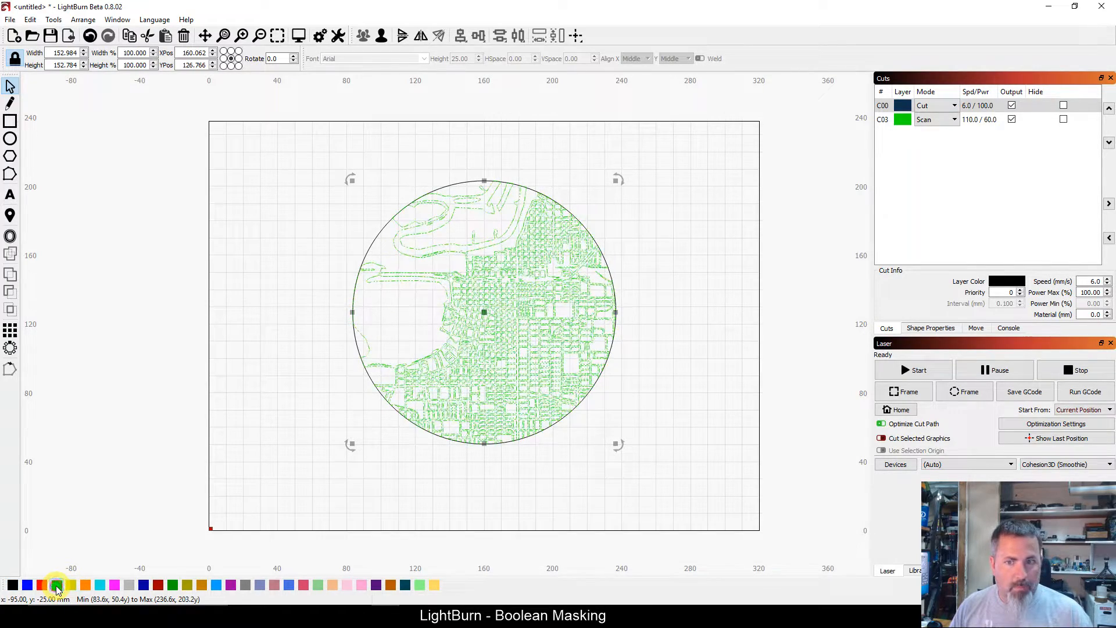
# Preview the clipped circular map's laser output and zoom in to inspect the scanned and unscanned areas
pyautogui.click(202, 378)
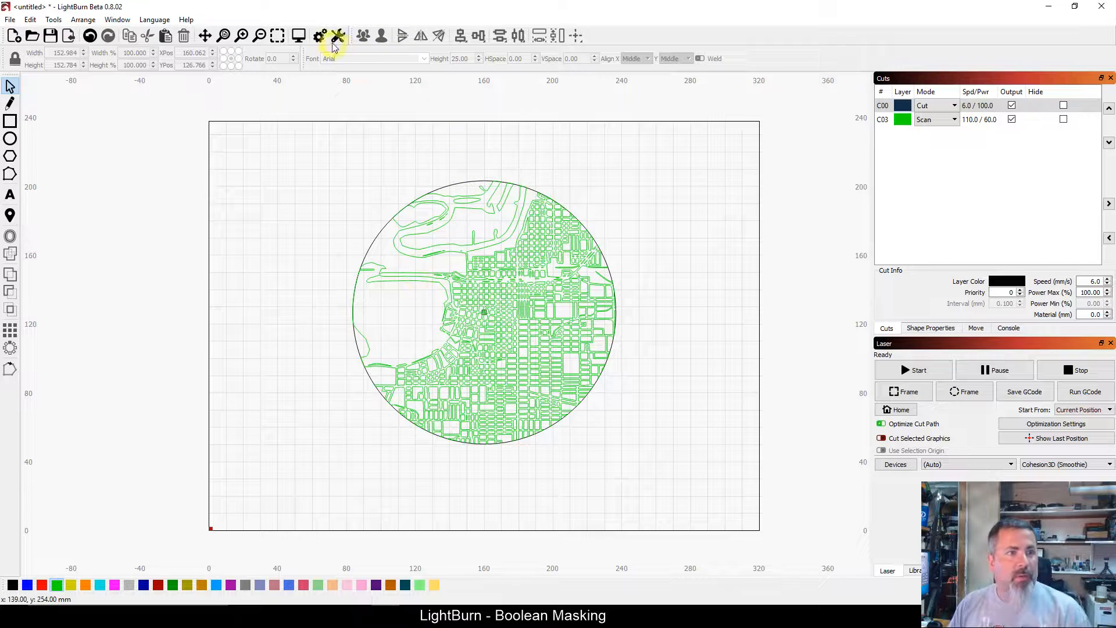
pyautogui.click(298, 35)
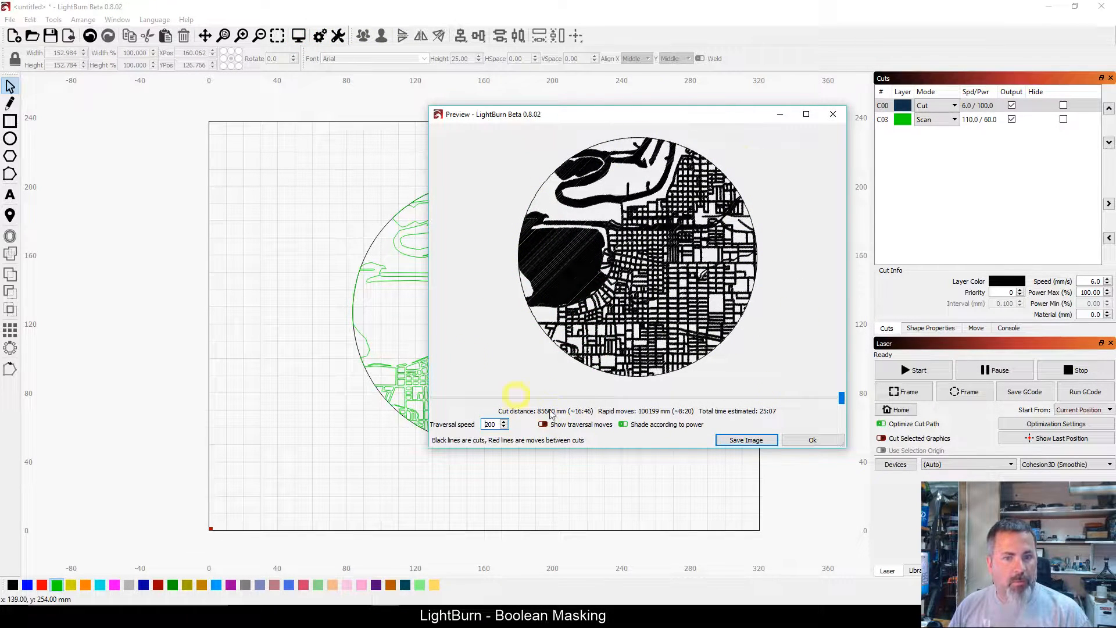
pyautogui.scroll(3, 592, 218)
pyautogui.scroll(-2, 652, 304)
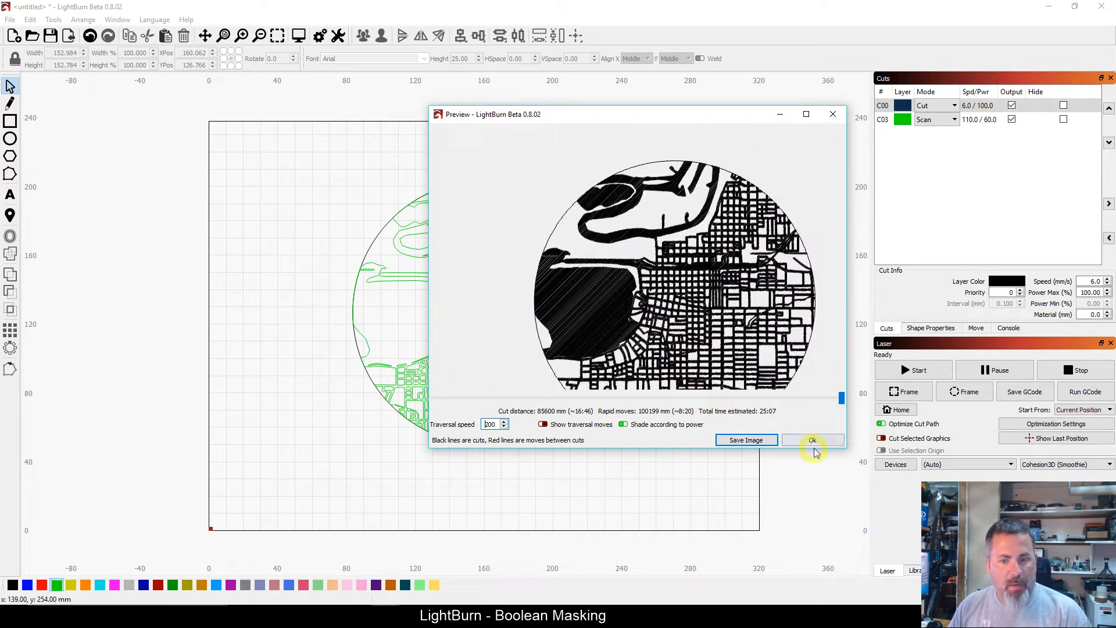
pyautogui.click(813, 440)
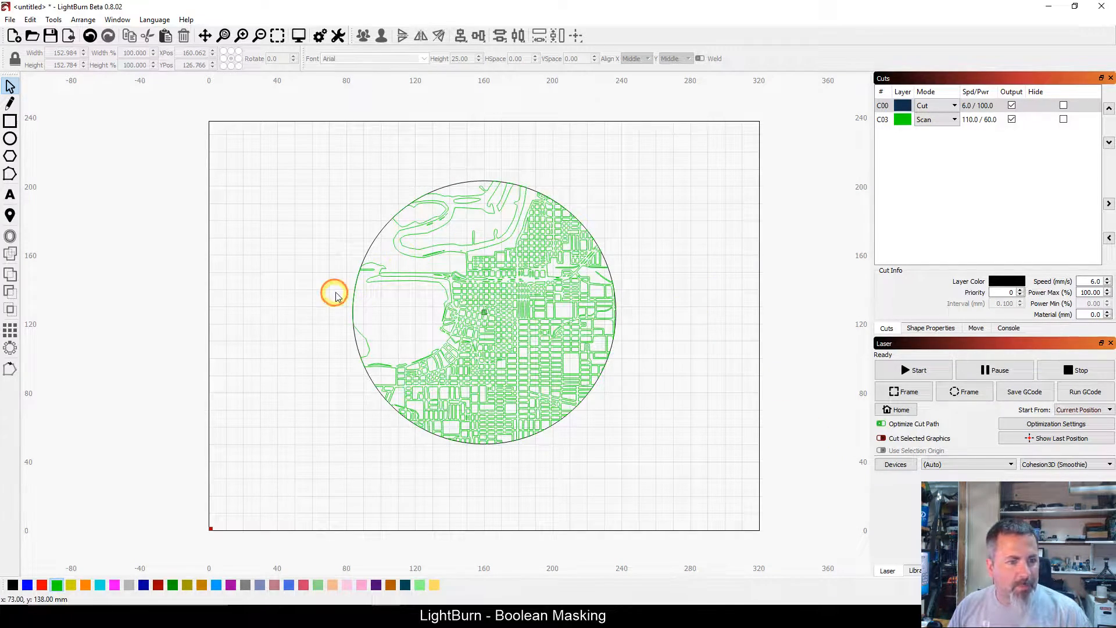
# Offset the outer circle outward with round corners, adding a second ring around the map on the green scan layer
pyautogui.click(356, 282)
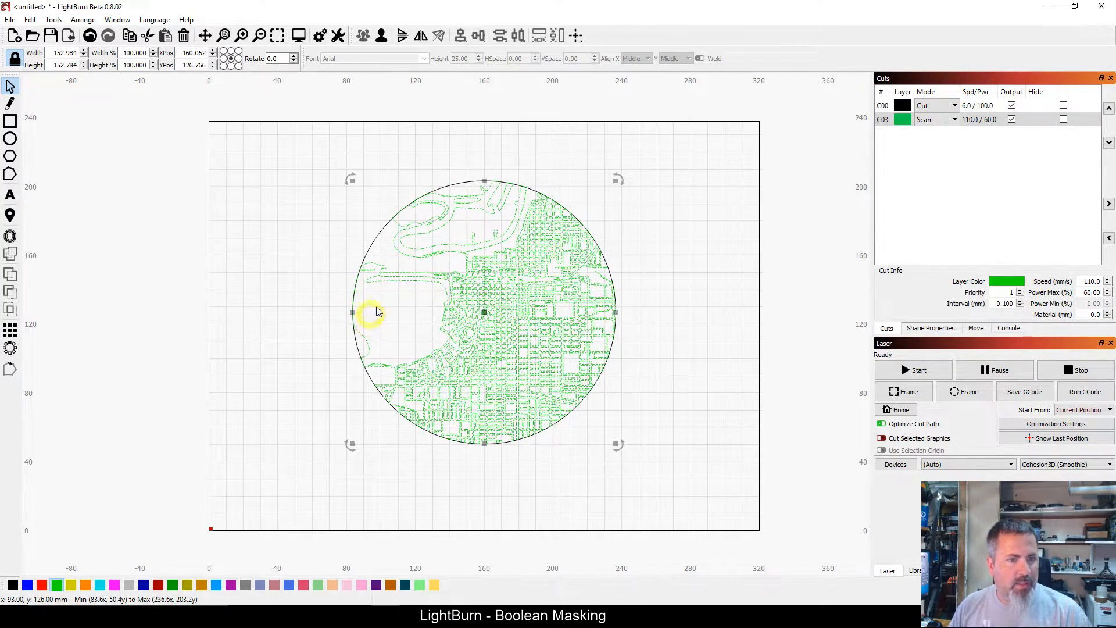
pyautogui.click(383, 288)
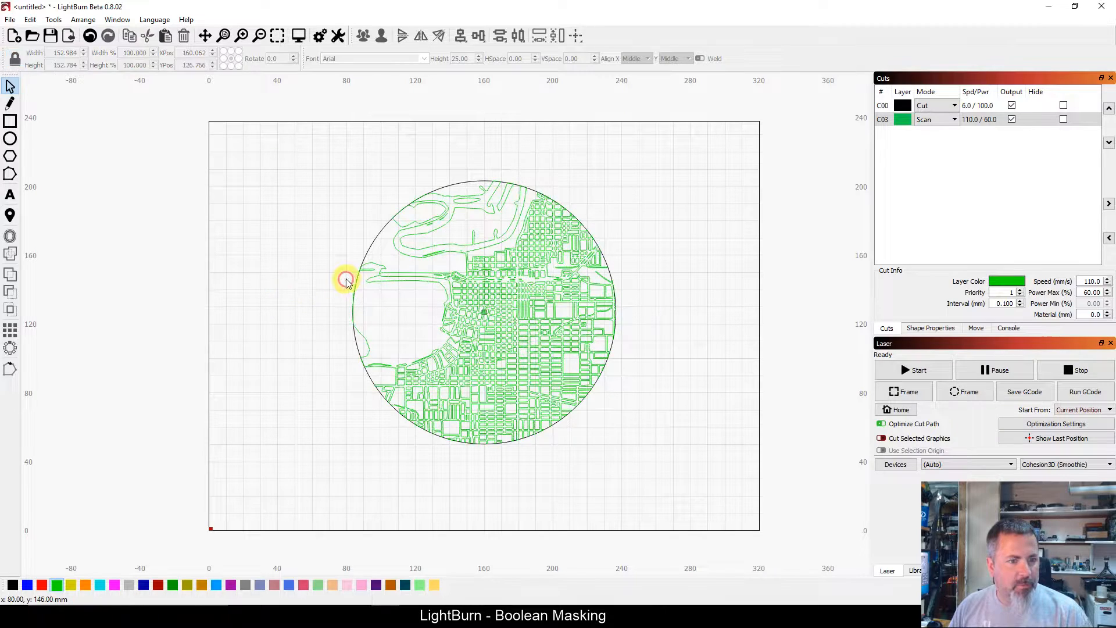
pyautogui.click(368, 250)
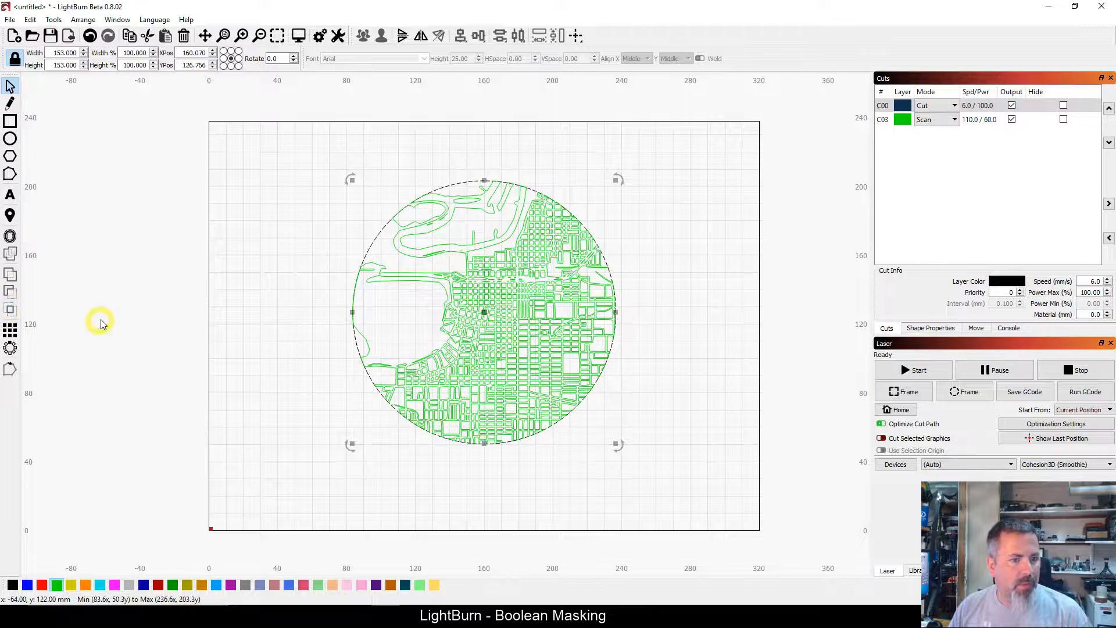
pyautogui.click(10, 255)
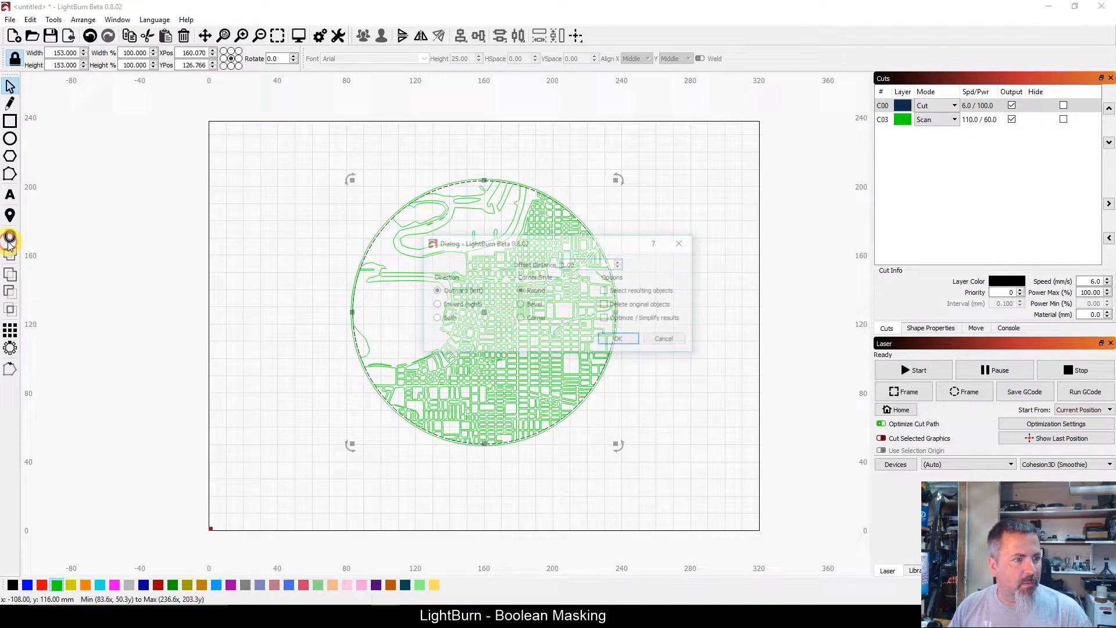
pyautogui.click(617, 340)
pyautogui.click(505, 184)
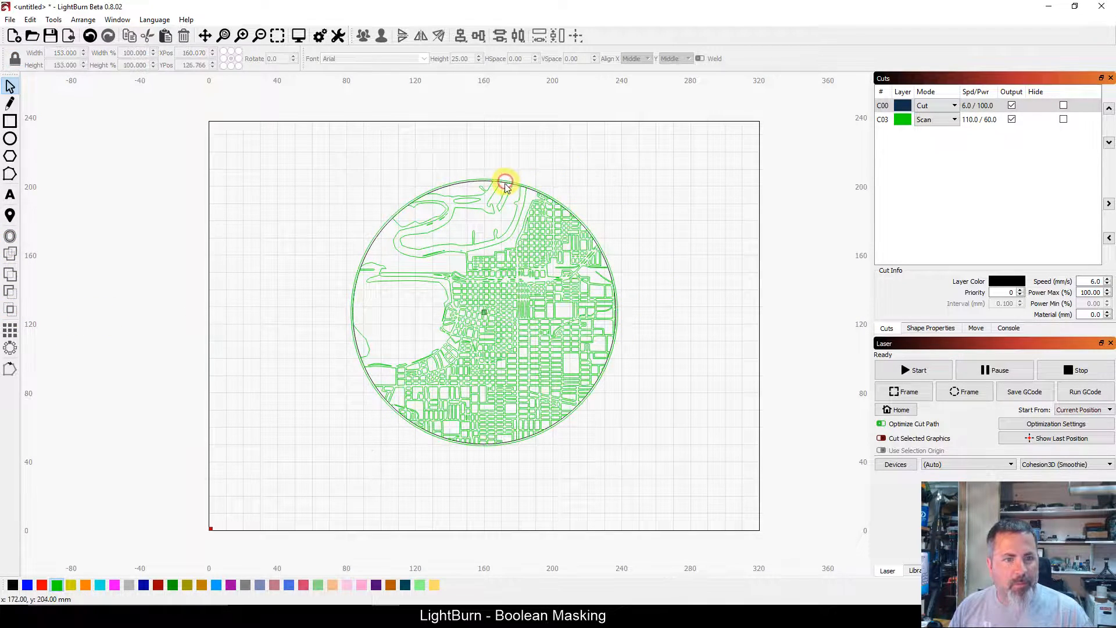
# Preview the laser output with the added scan ring and zoom in on the map's water and road areas
pyautogui.click(298, 35)
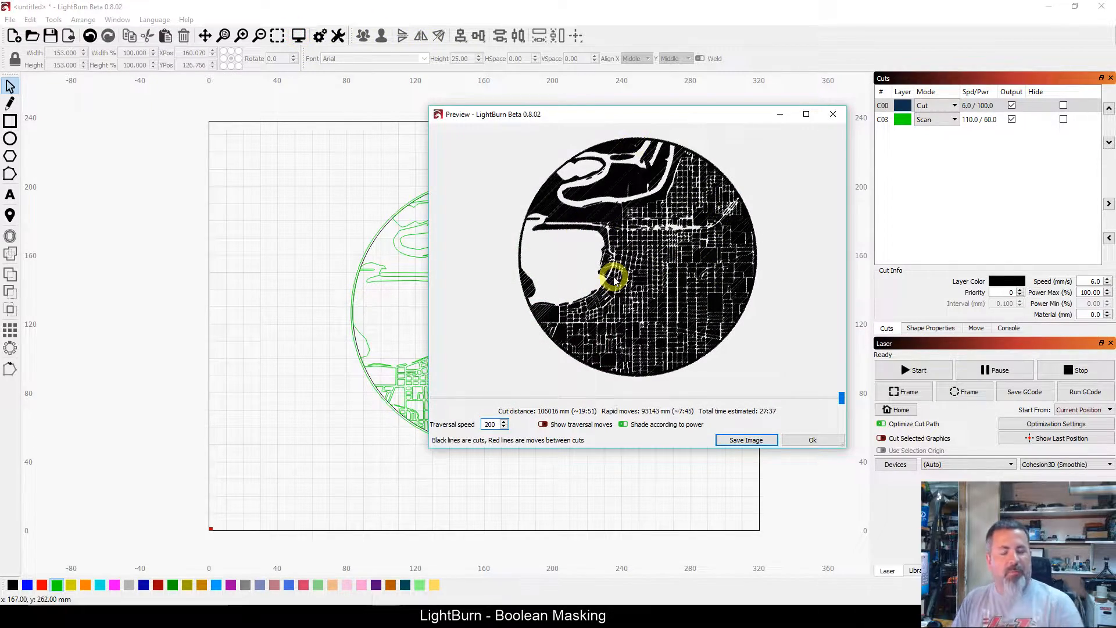
pyautogui.scroll(3, 611, 276)
pyautogui.scroll(-5, 548, 226)
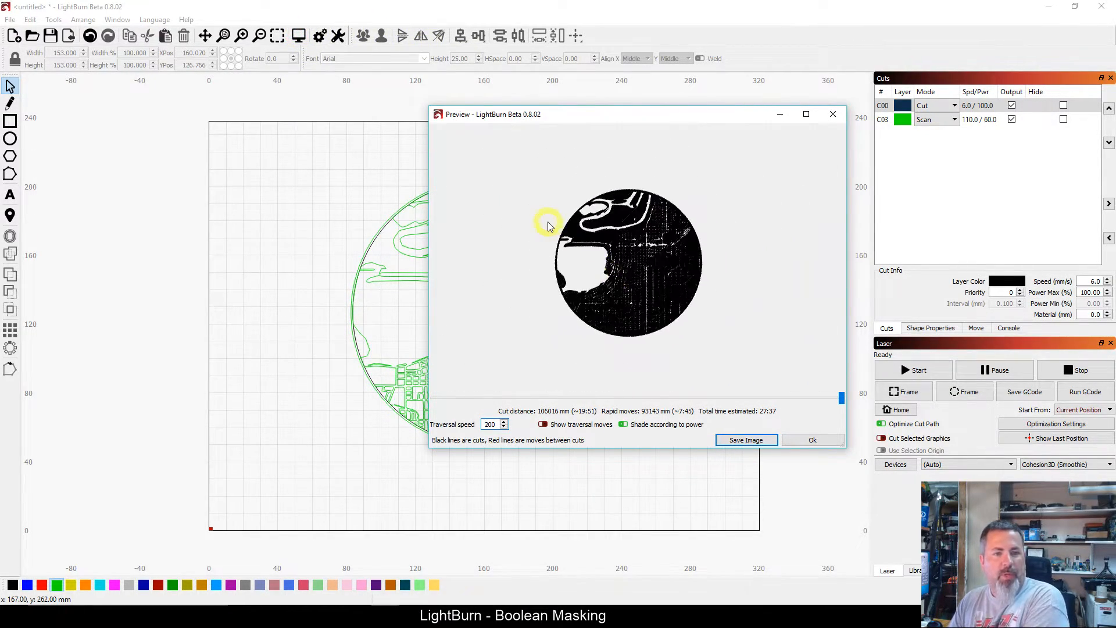
pyautogui.scroll(4, 581, 235)
pyautogui.scroll(-2, 618, 249)
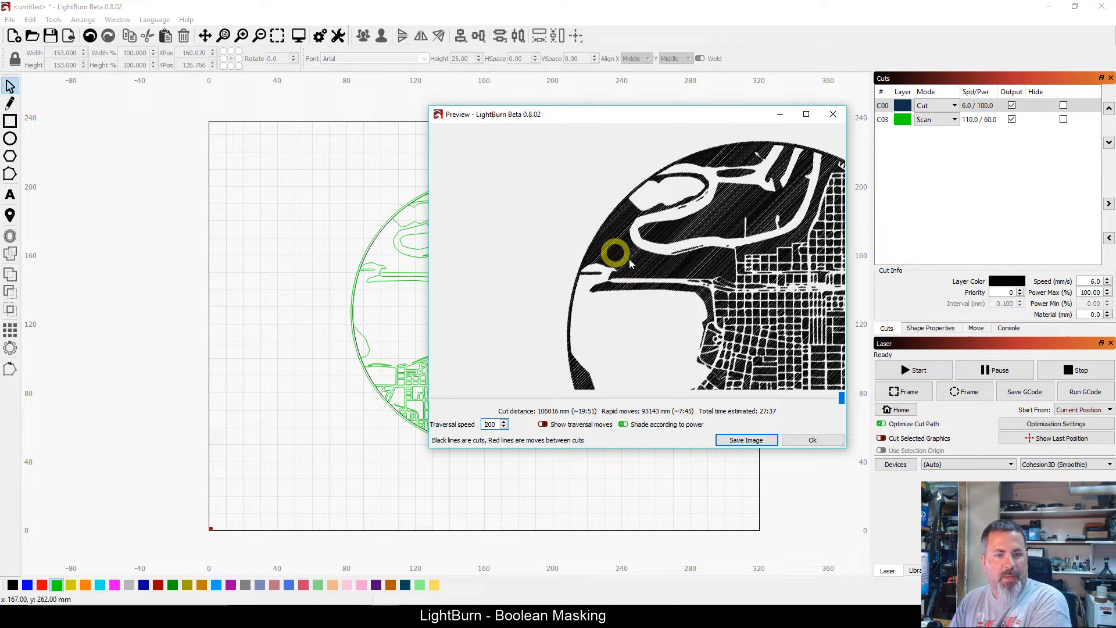
pyautogui.click(808, 437)
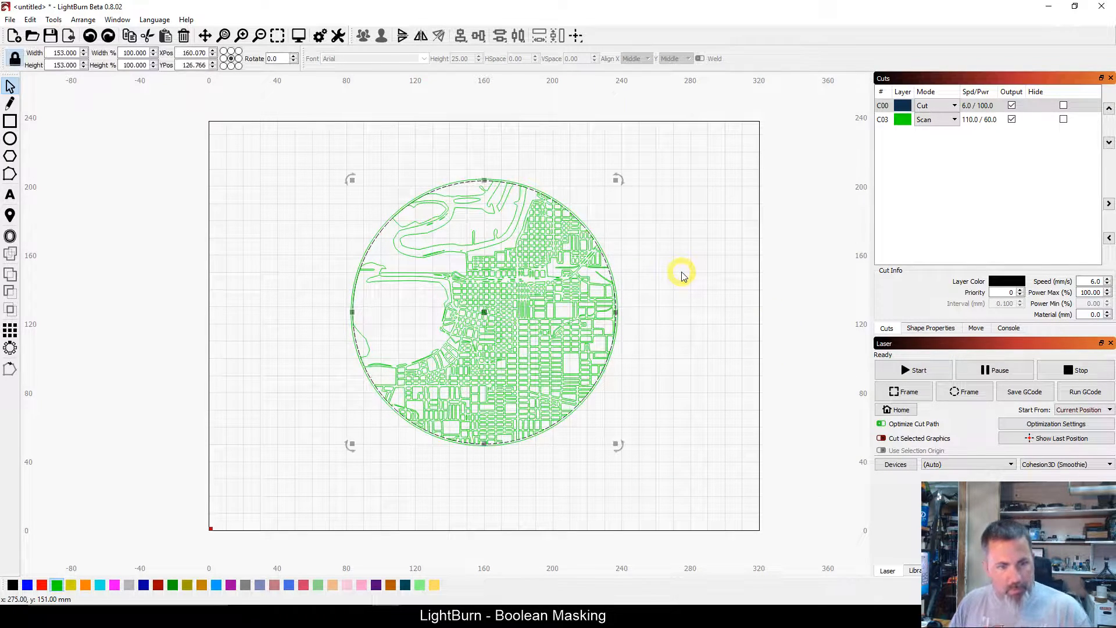
# Undo the circle offset and preview the map's laser output without the extra scan ring
pyautogui.click(646, 248)
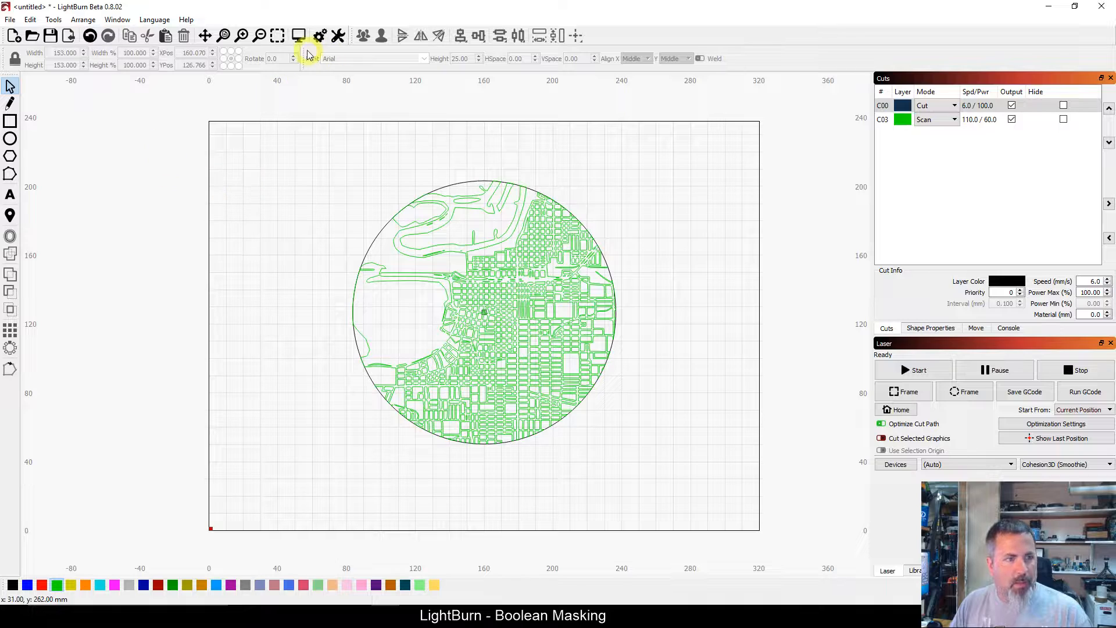
pyautogui.click(299, 36)
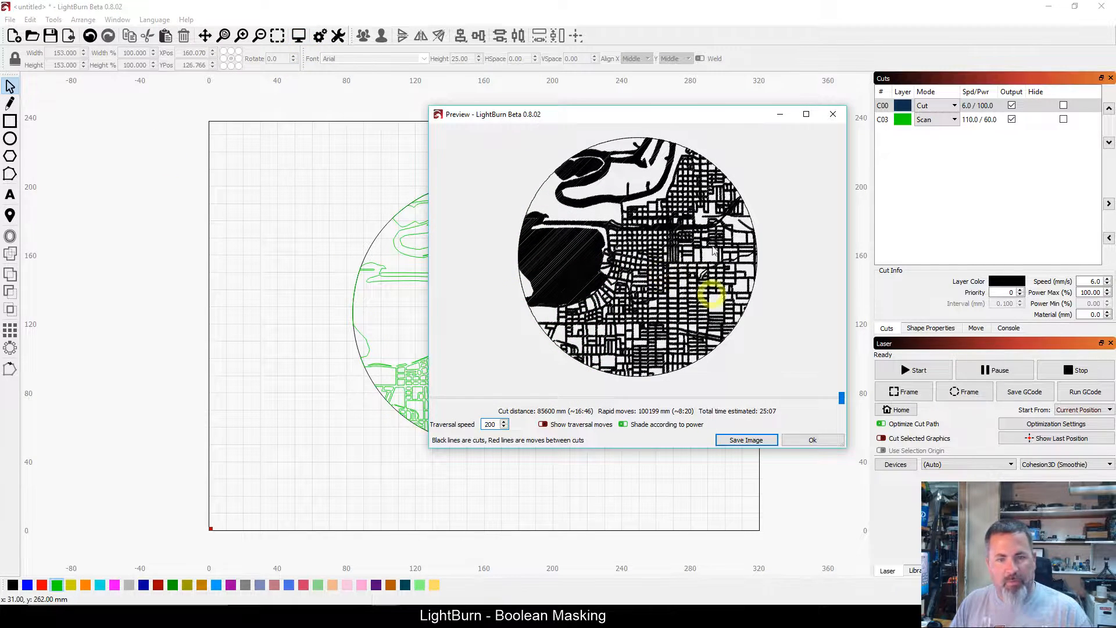
pyautogui.click(822, 441)
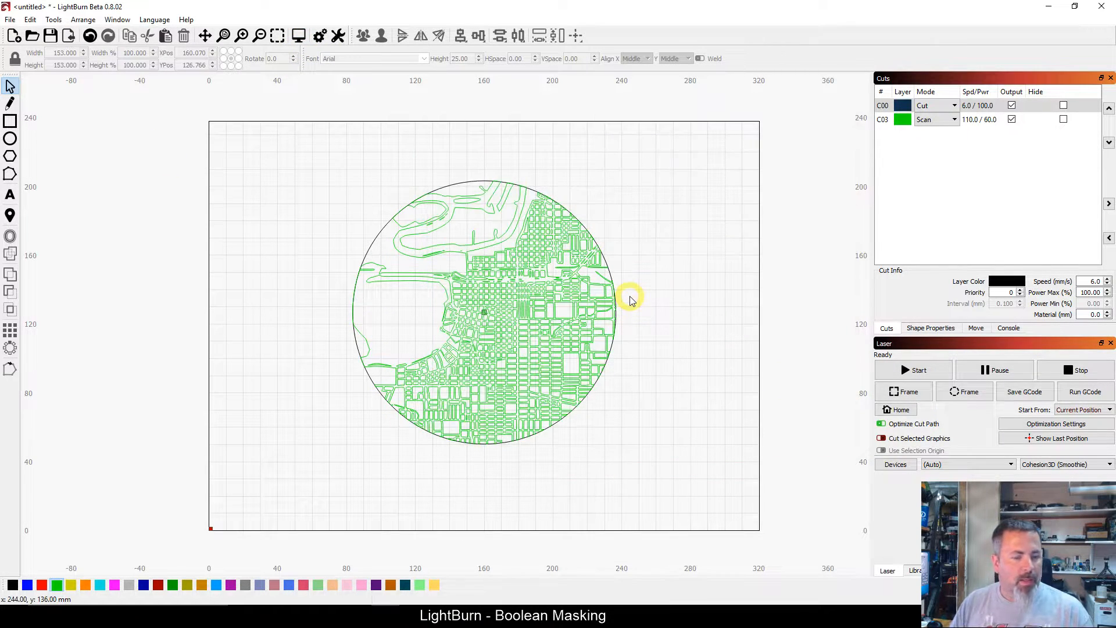